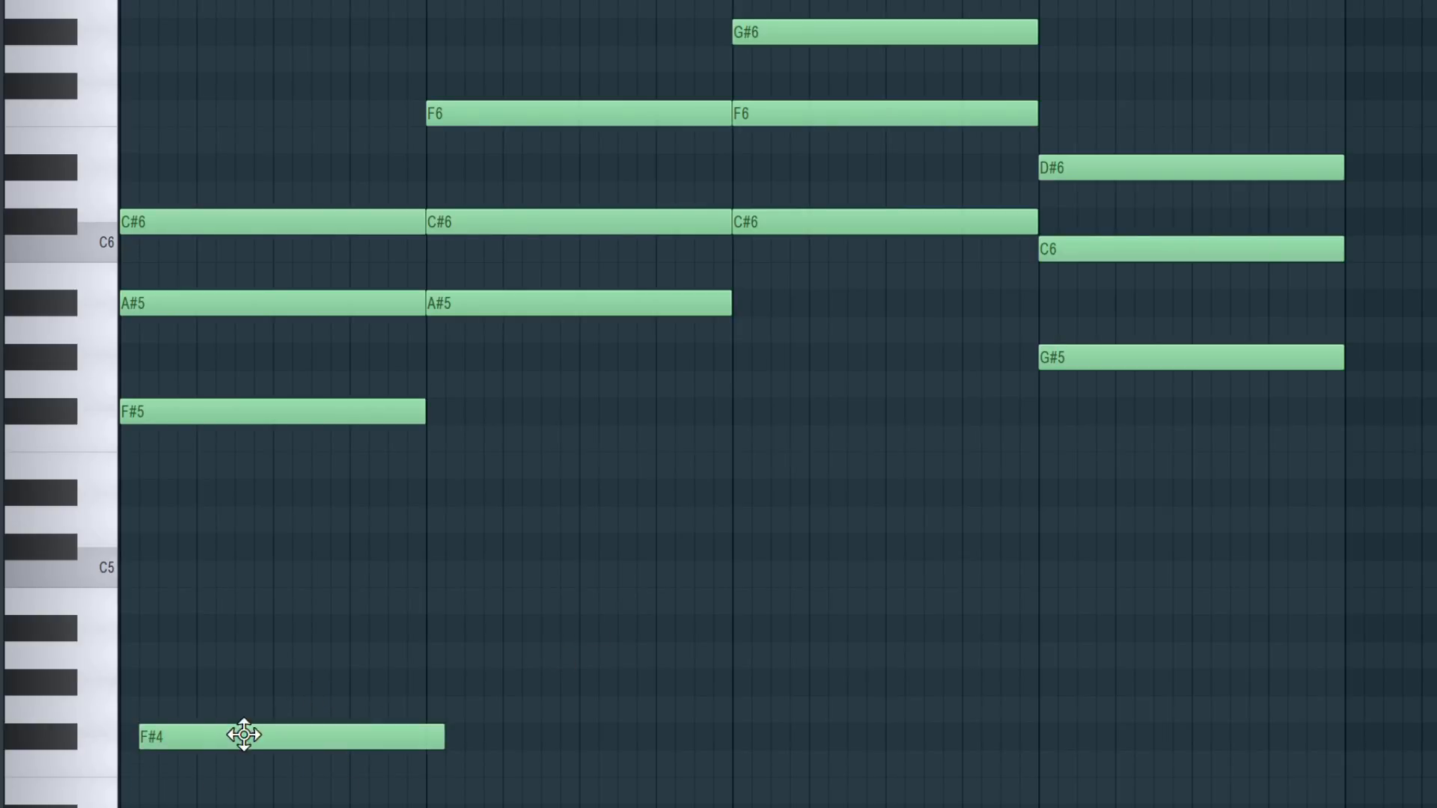
Add bass notes A#4, C#5 and G#4 beneath the second, third and fourth chords.
click(425, 649)
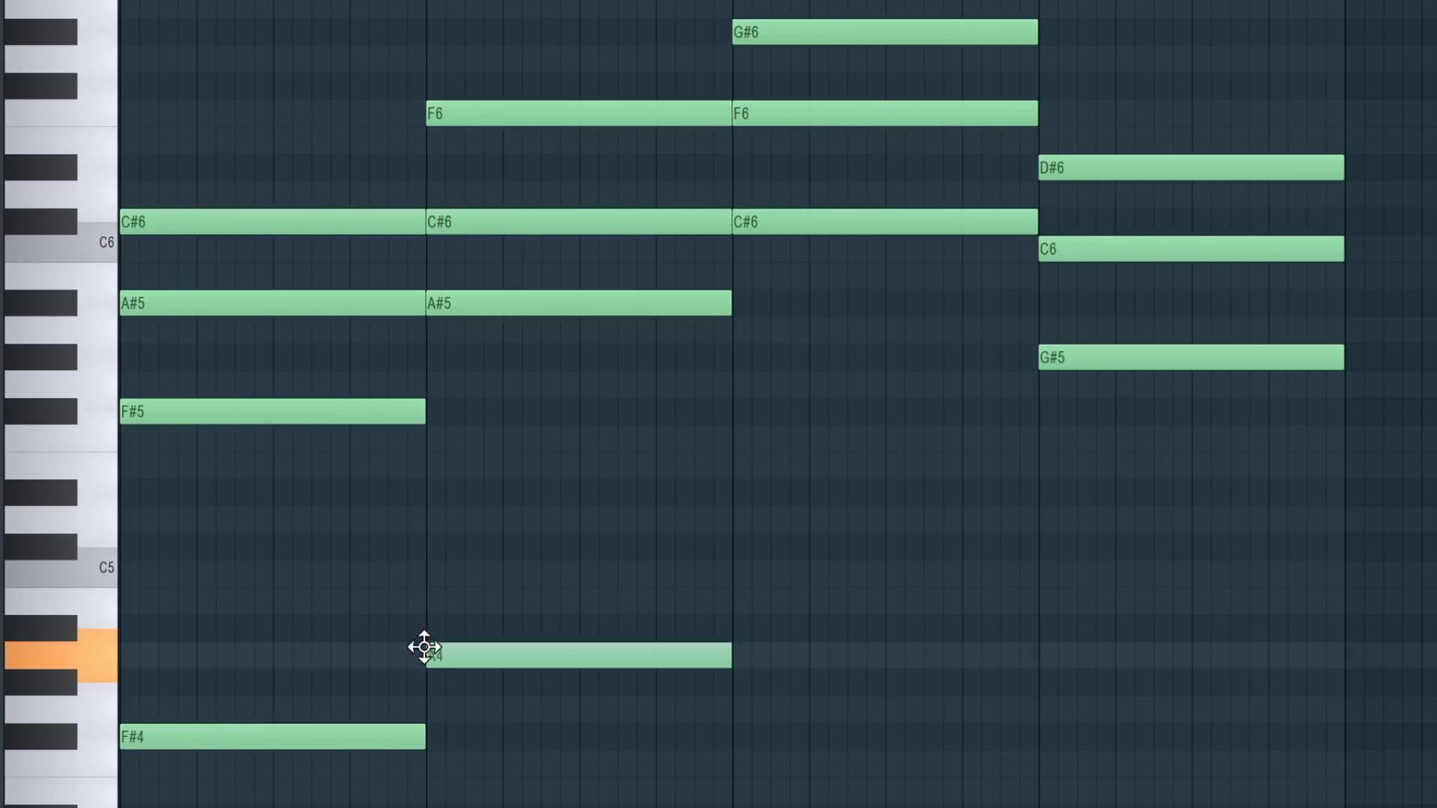
drag(490, 651, 491, 628)
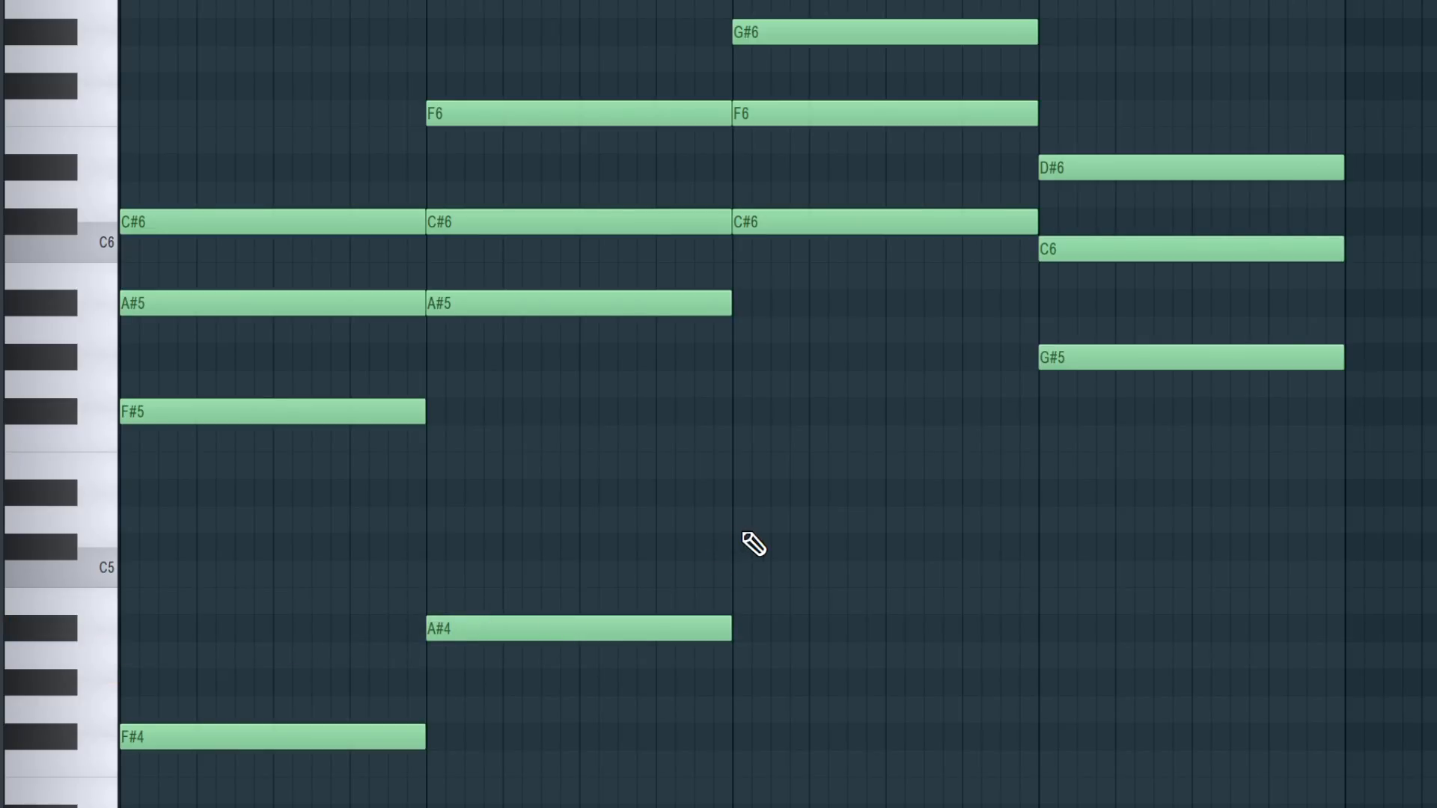
click(733, 539)
click(1039, 681)
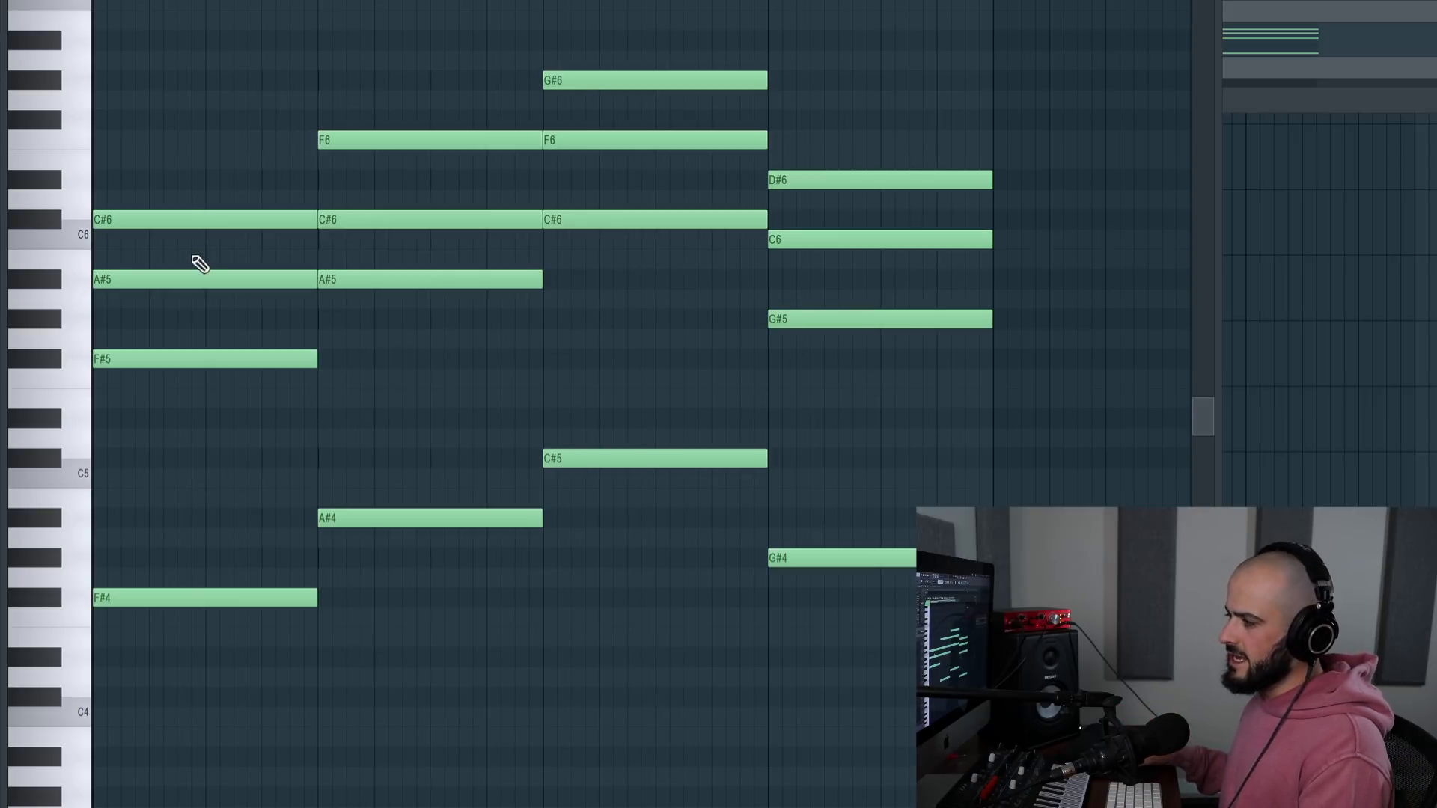
Move the C#6, F6, G#6 and D#6 of chords one to four down an octave and play back the progression.
drag(188, 215, 196, 473)
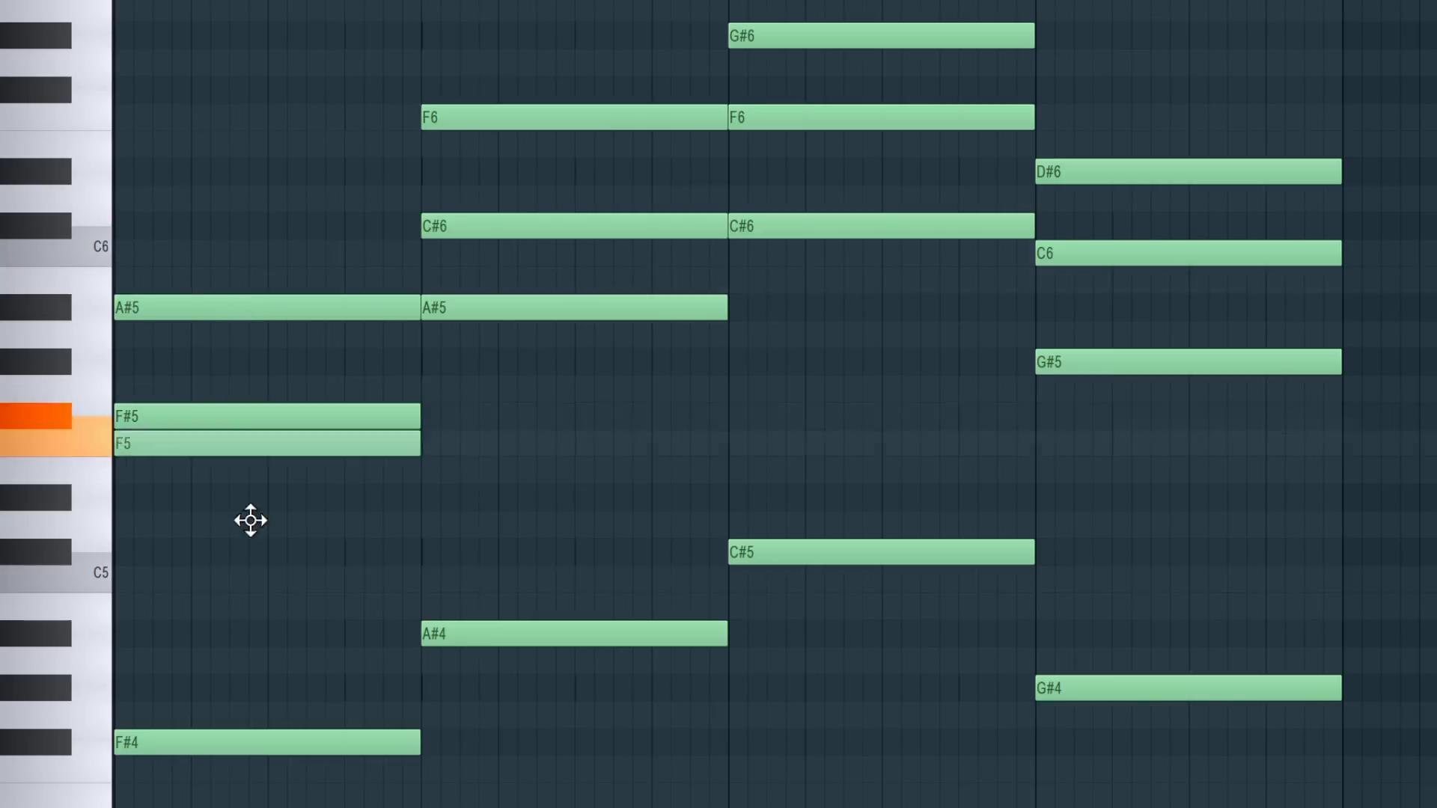
drag(233, 545, 238, 548)
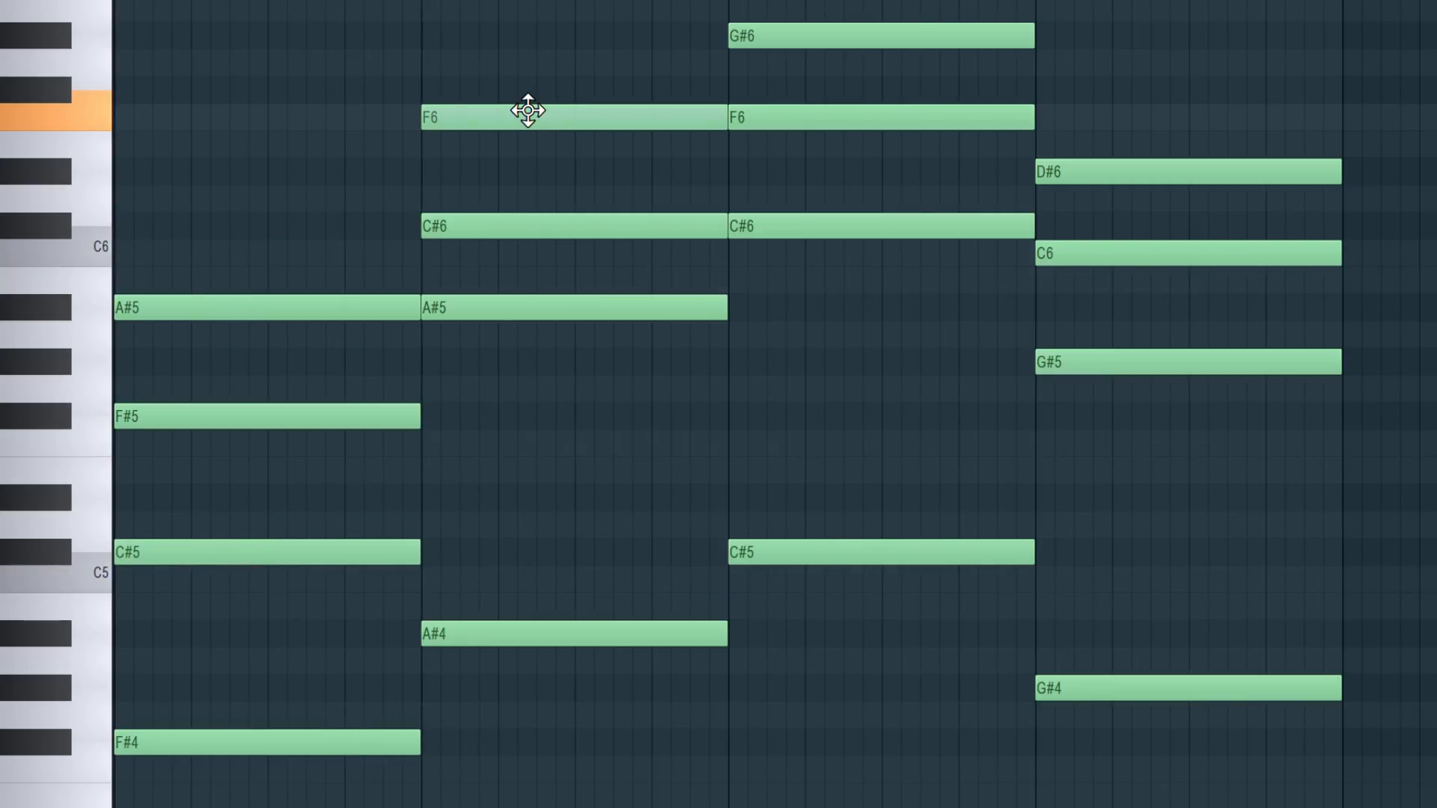
drag(528, 111, 529, 463)
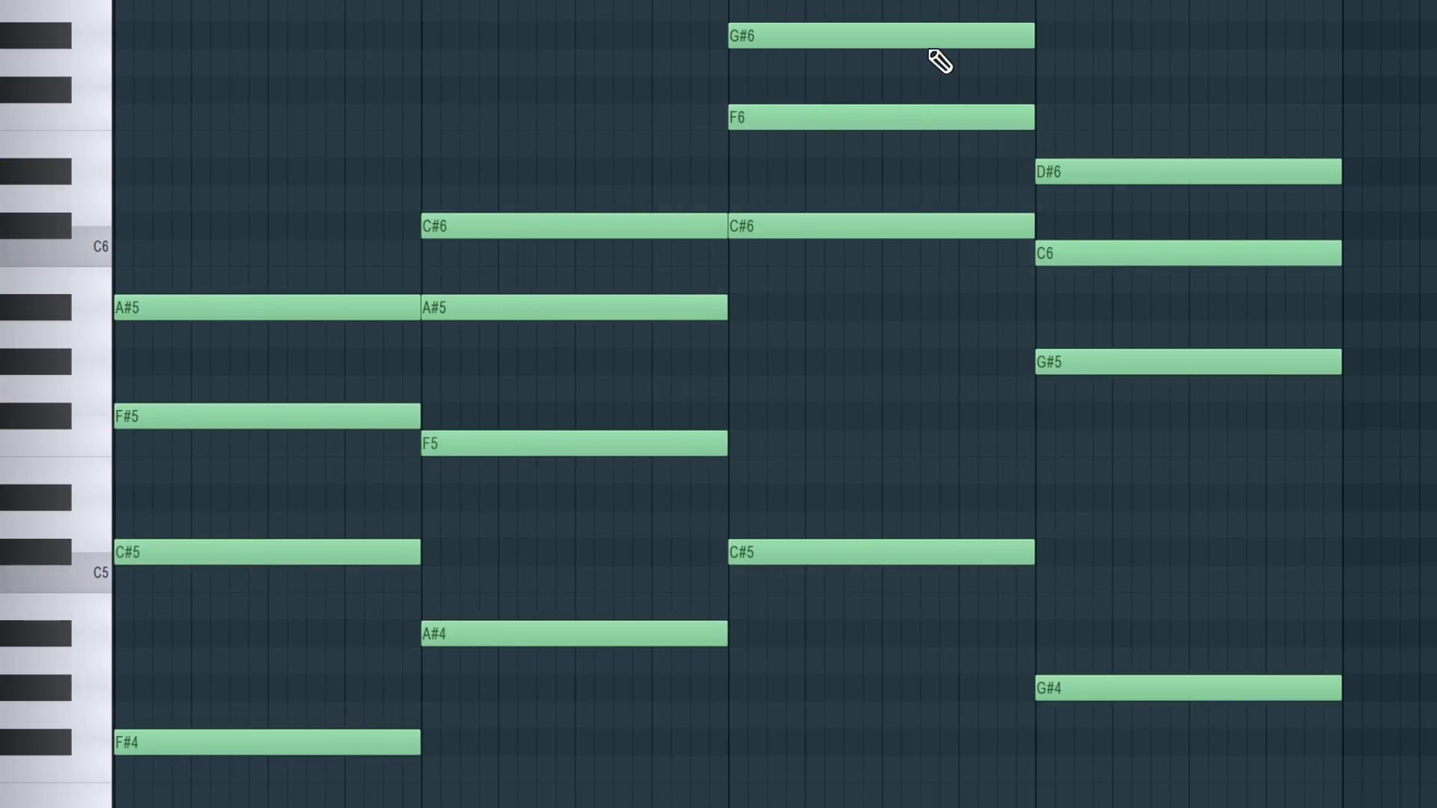
drag(923, 93, 917, 392)
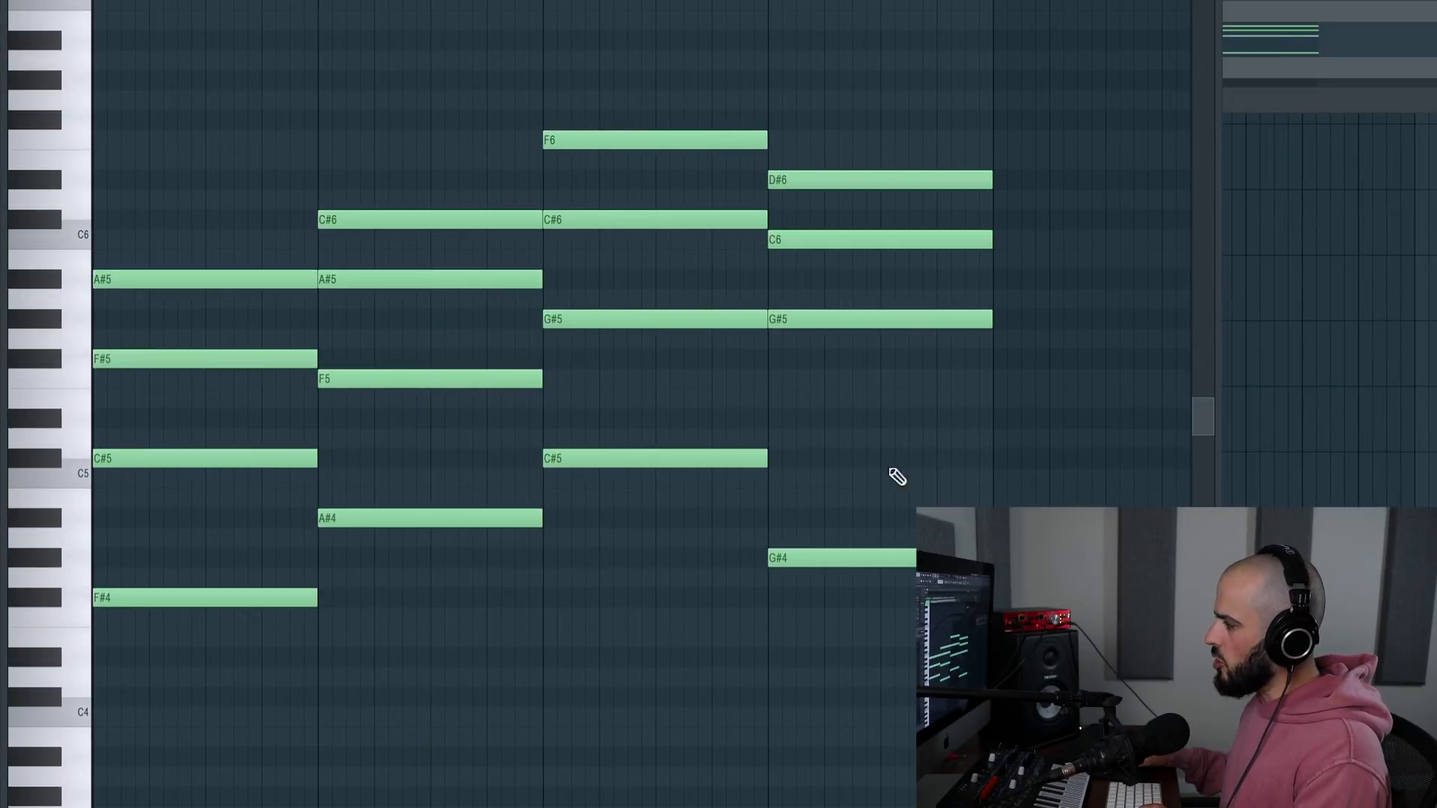
key(space)
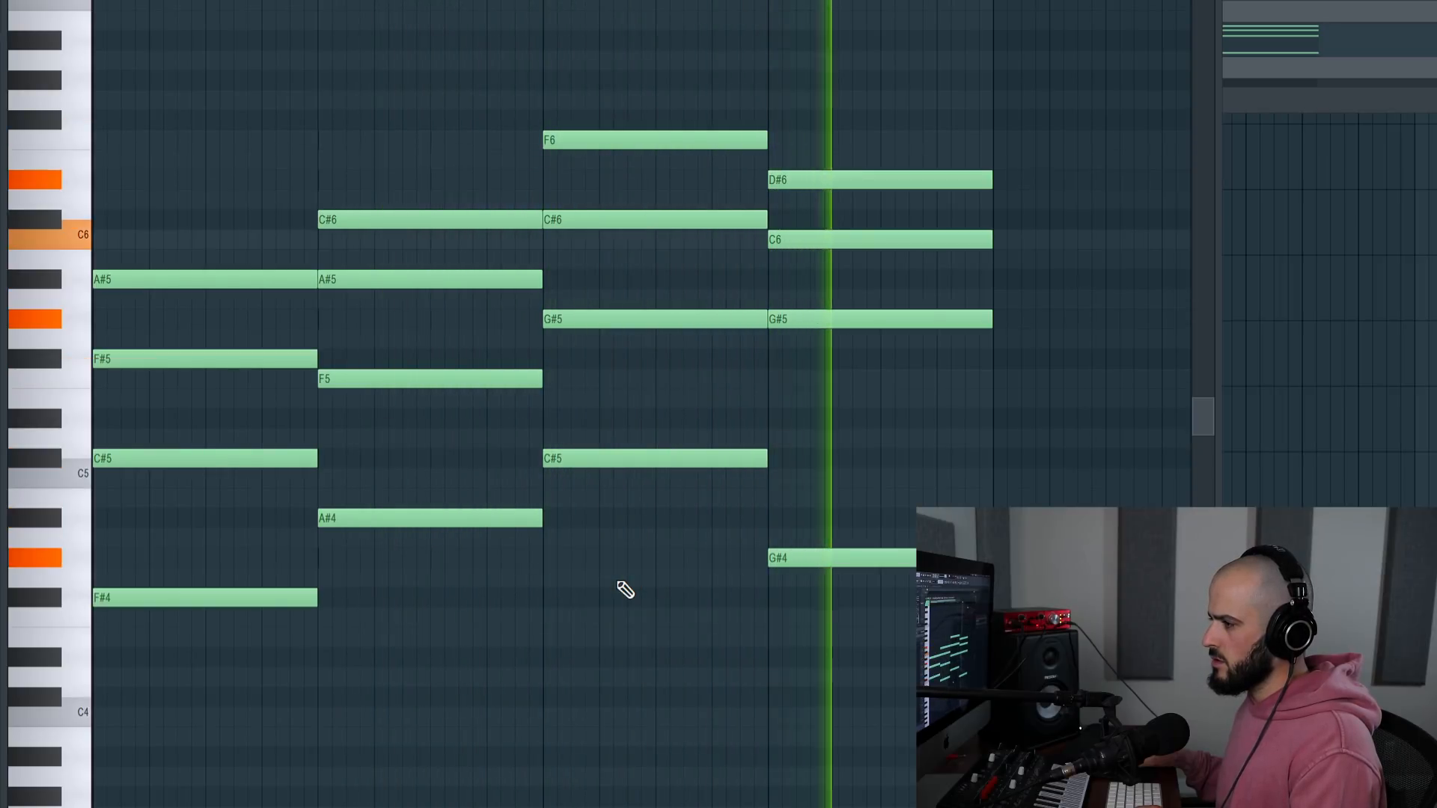
key(space)
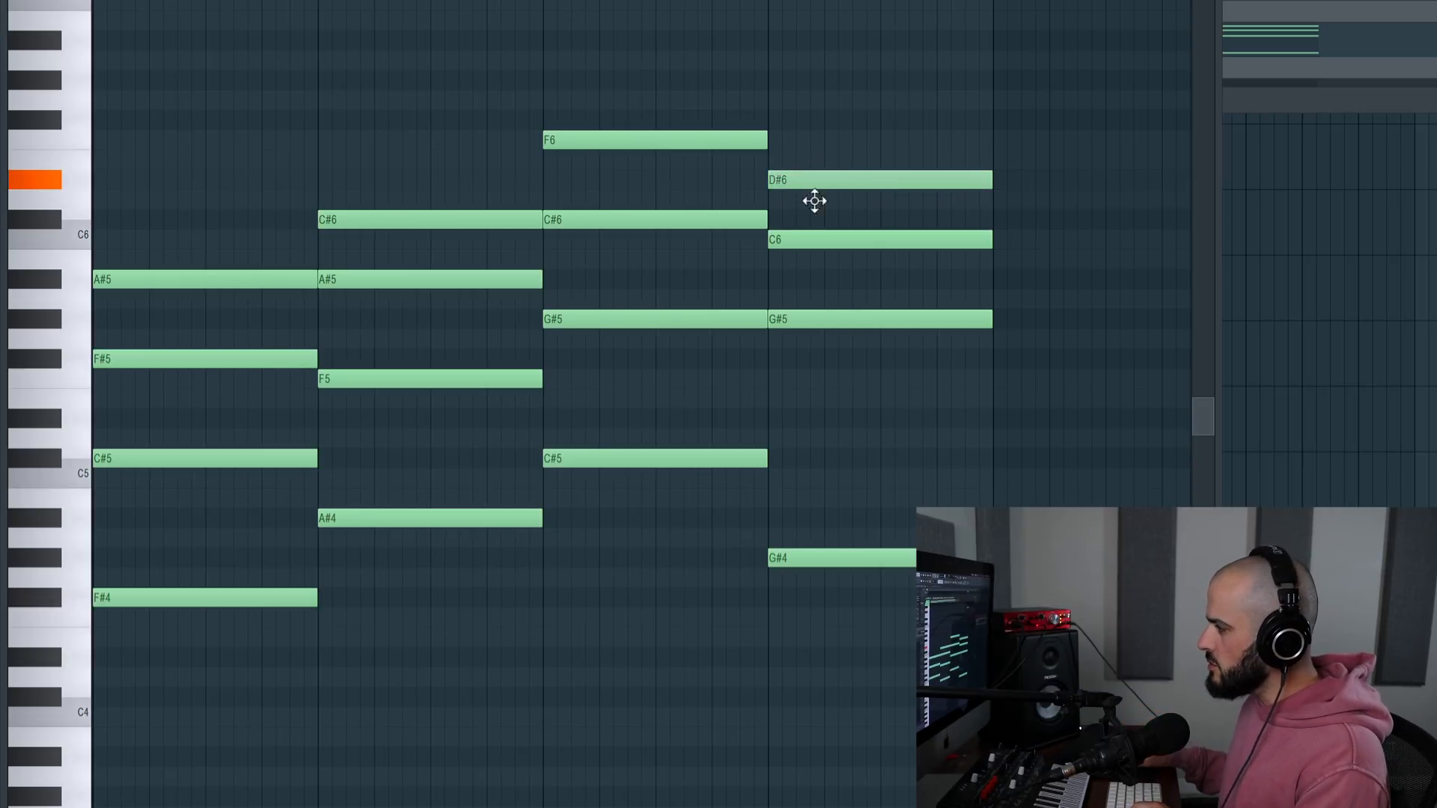
drag(814, 201, 818, 405)
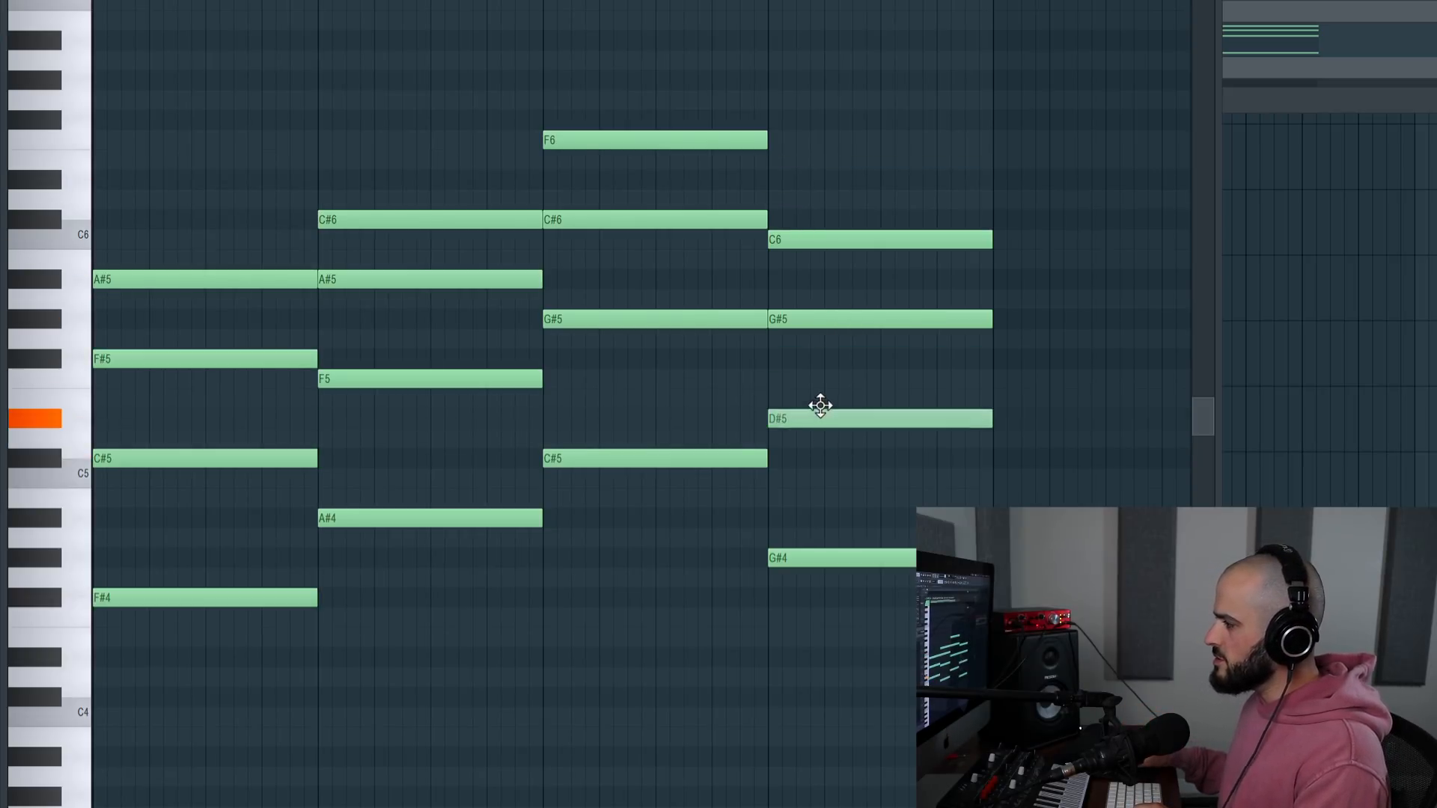
key(space)
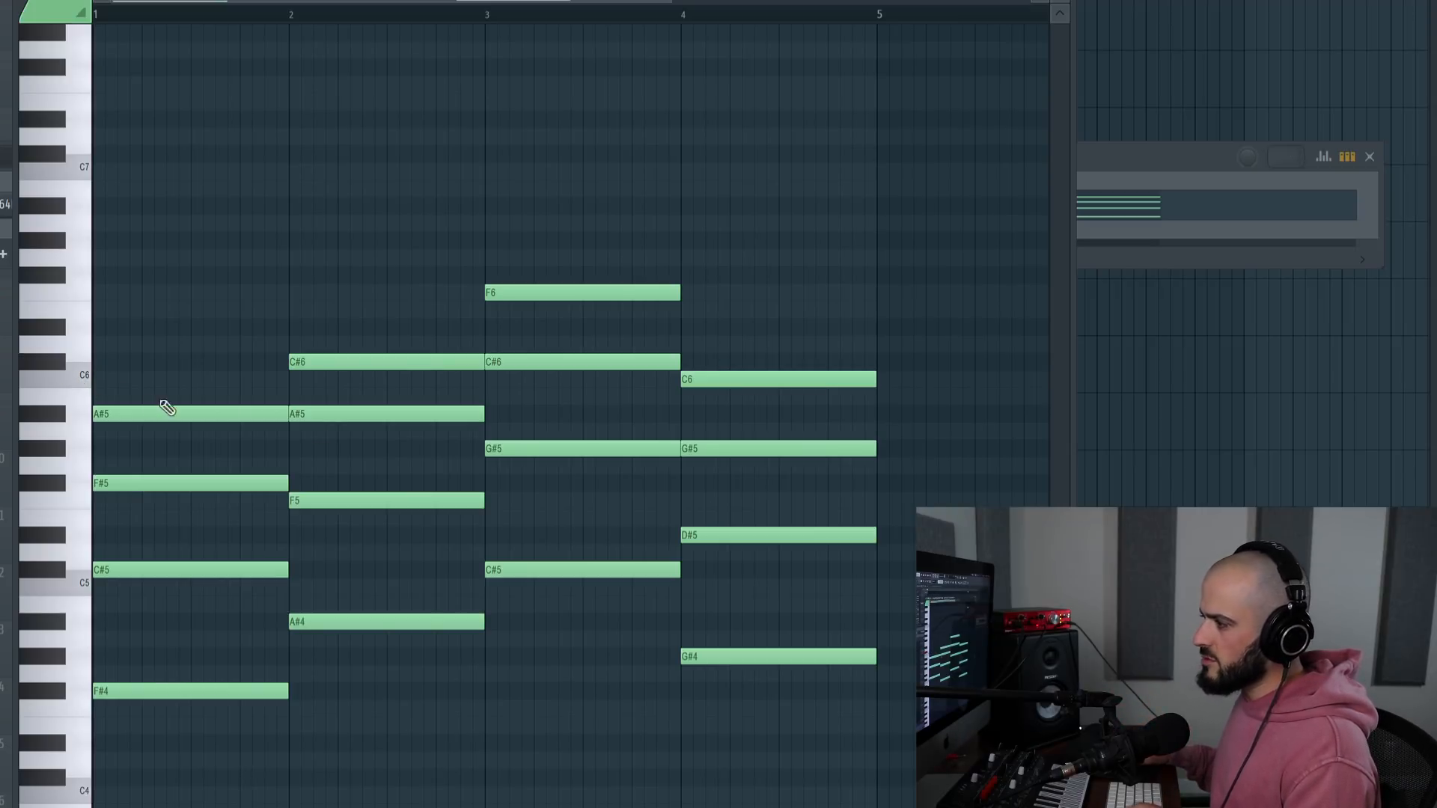
Add a C#6 note to the first and fourth chords and play the progression.
click(103, 362)
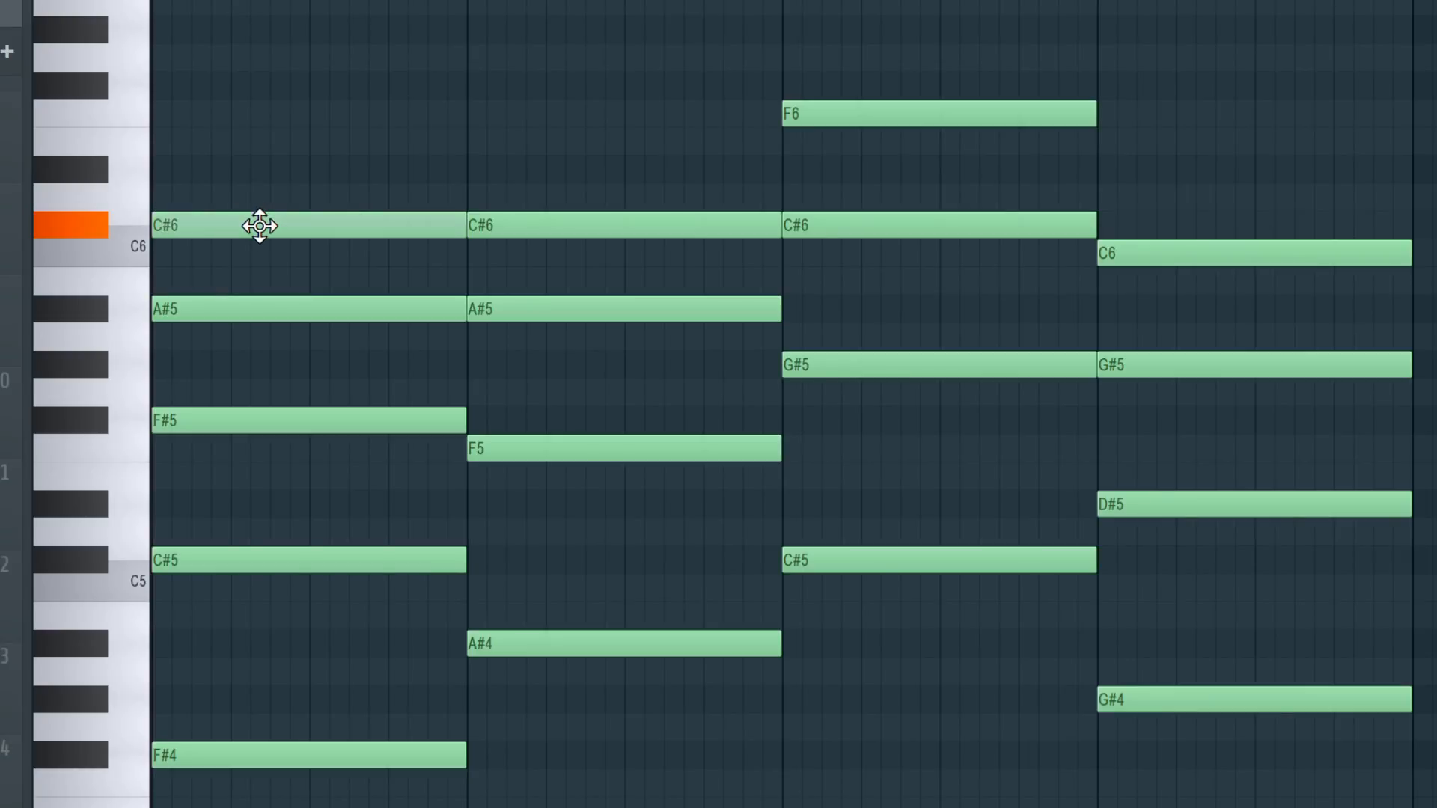
click(1115, 225)
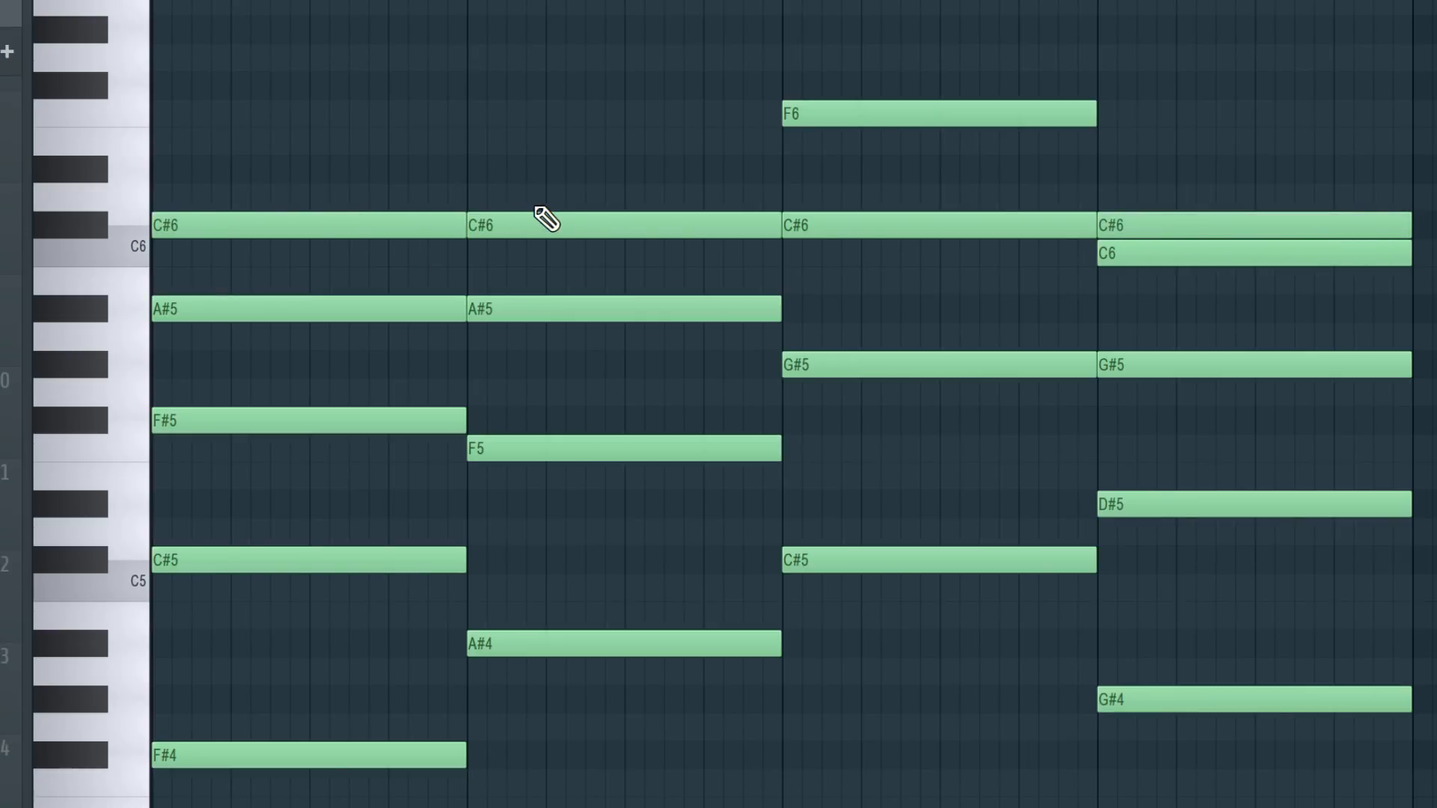
drag(558, 192, 895, 233)
key(space)
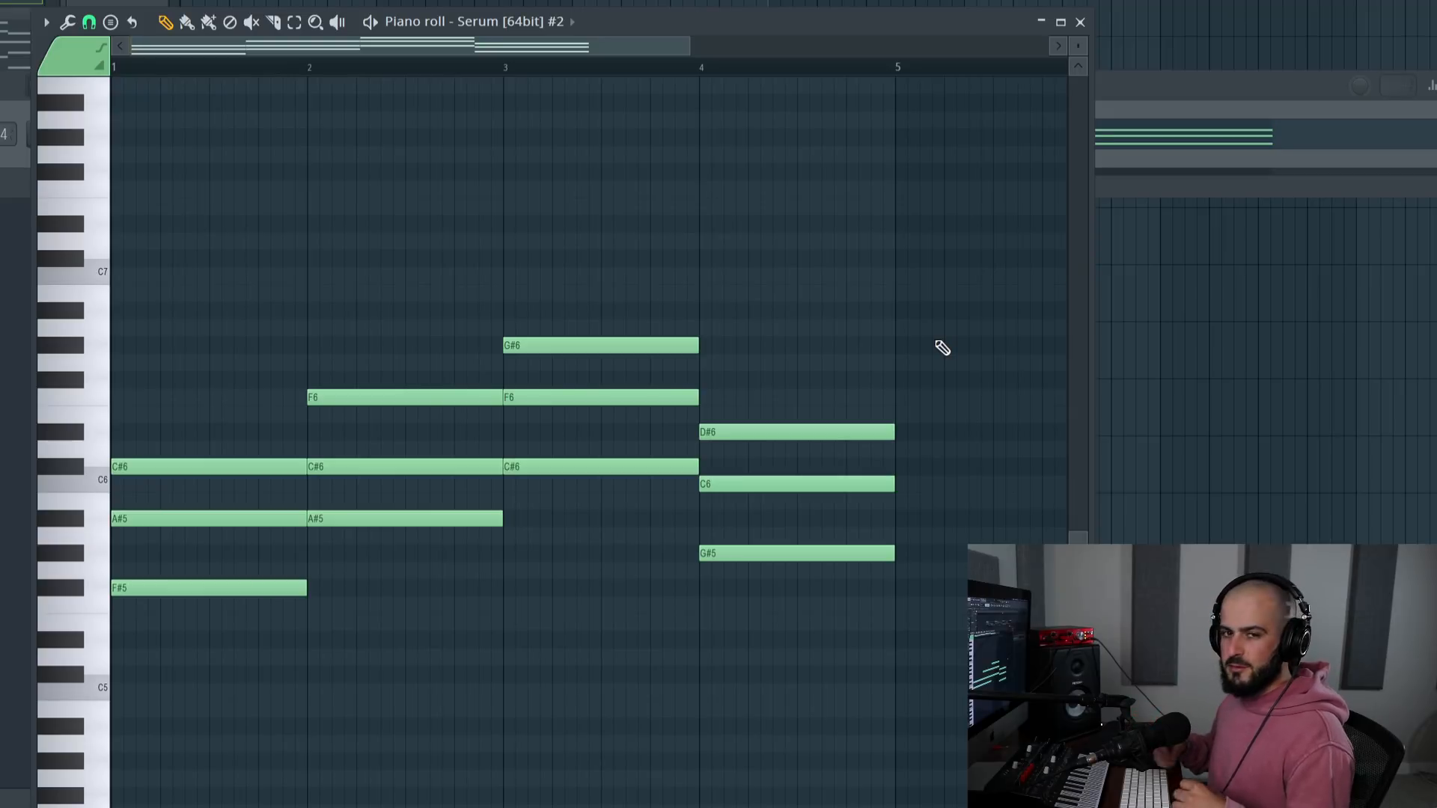
Play the original and revoiced progressions for comparison, followed by the basic A, G, F and C triad progression.
key(space)
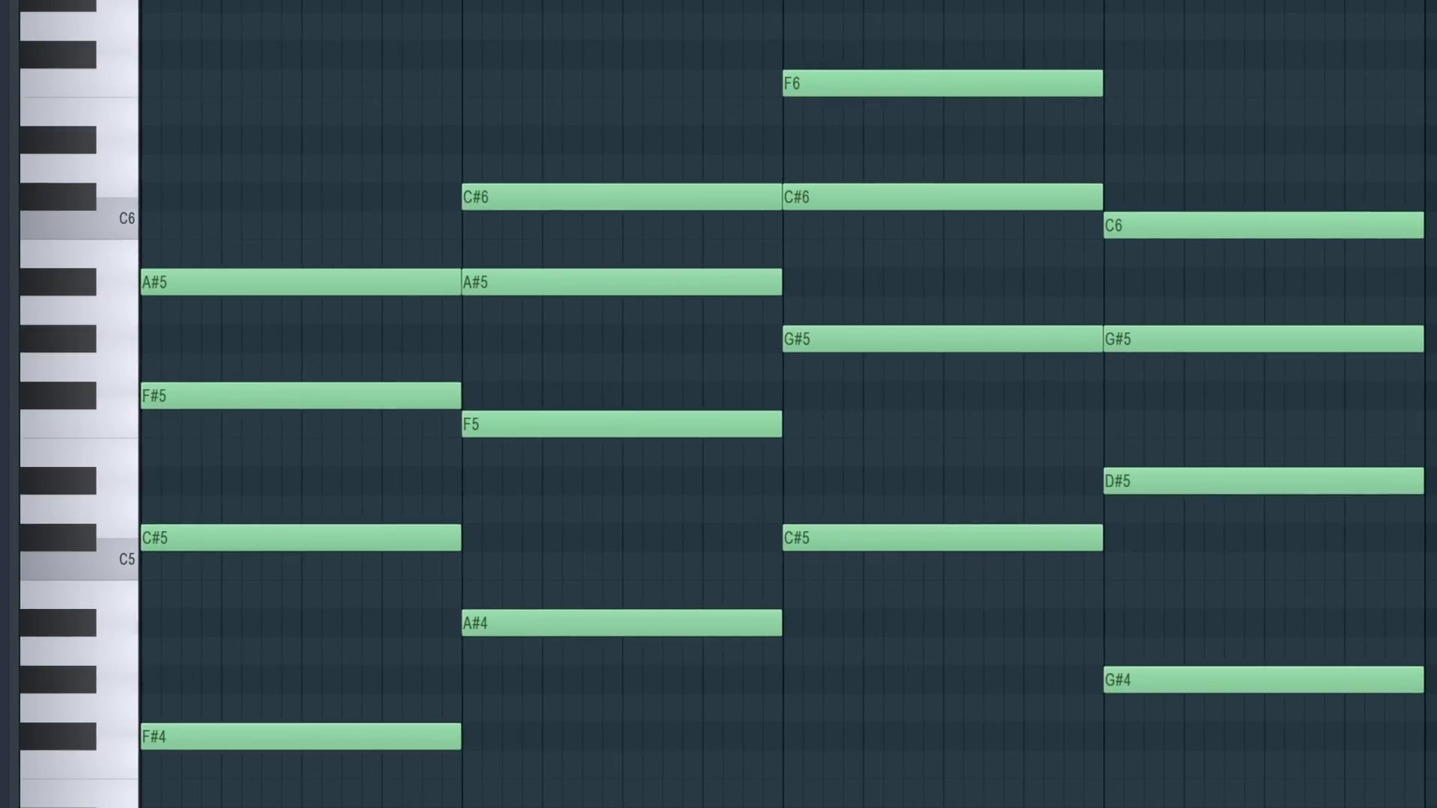
key(space)
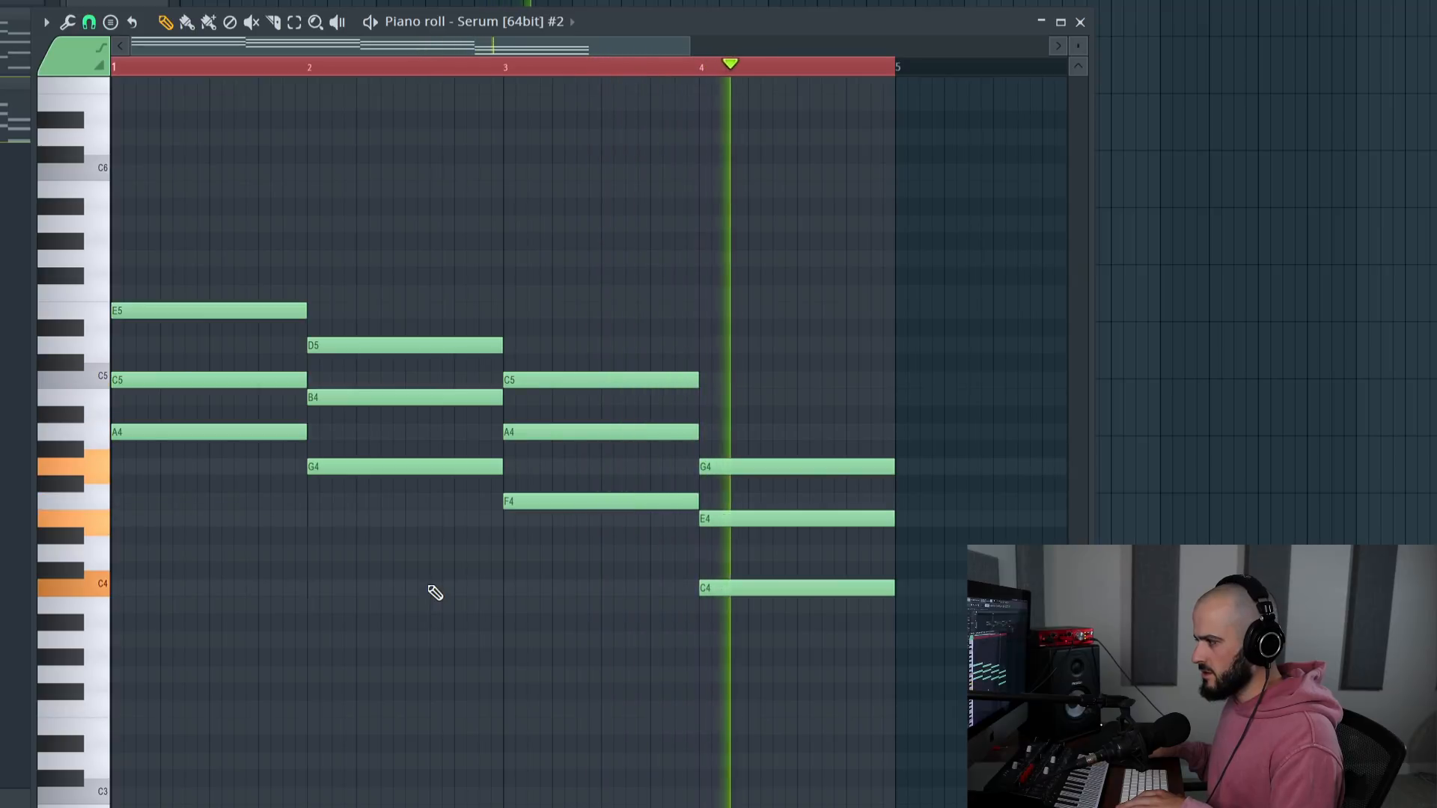
key(space)
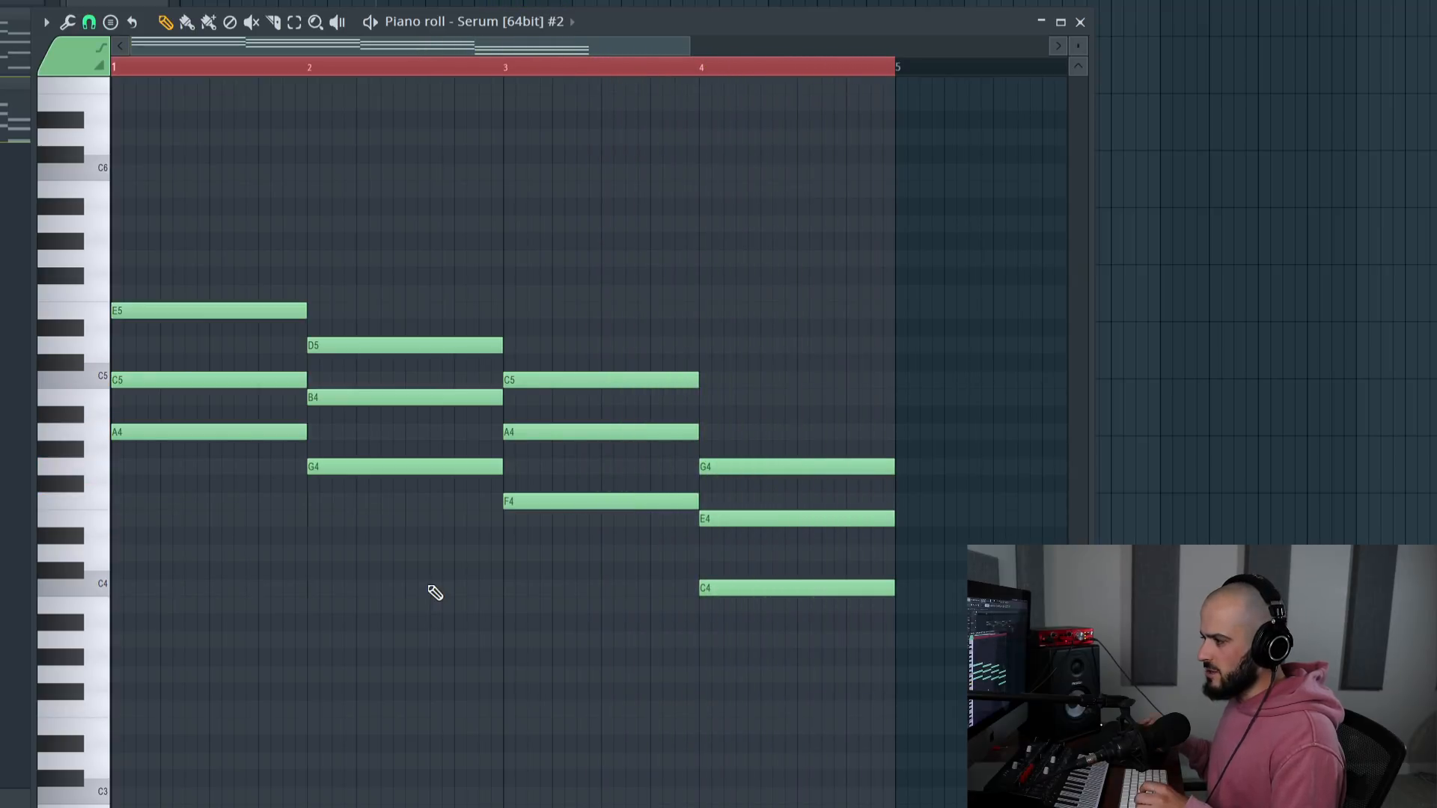
key(a)
key(g)
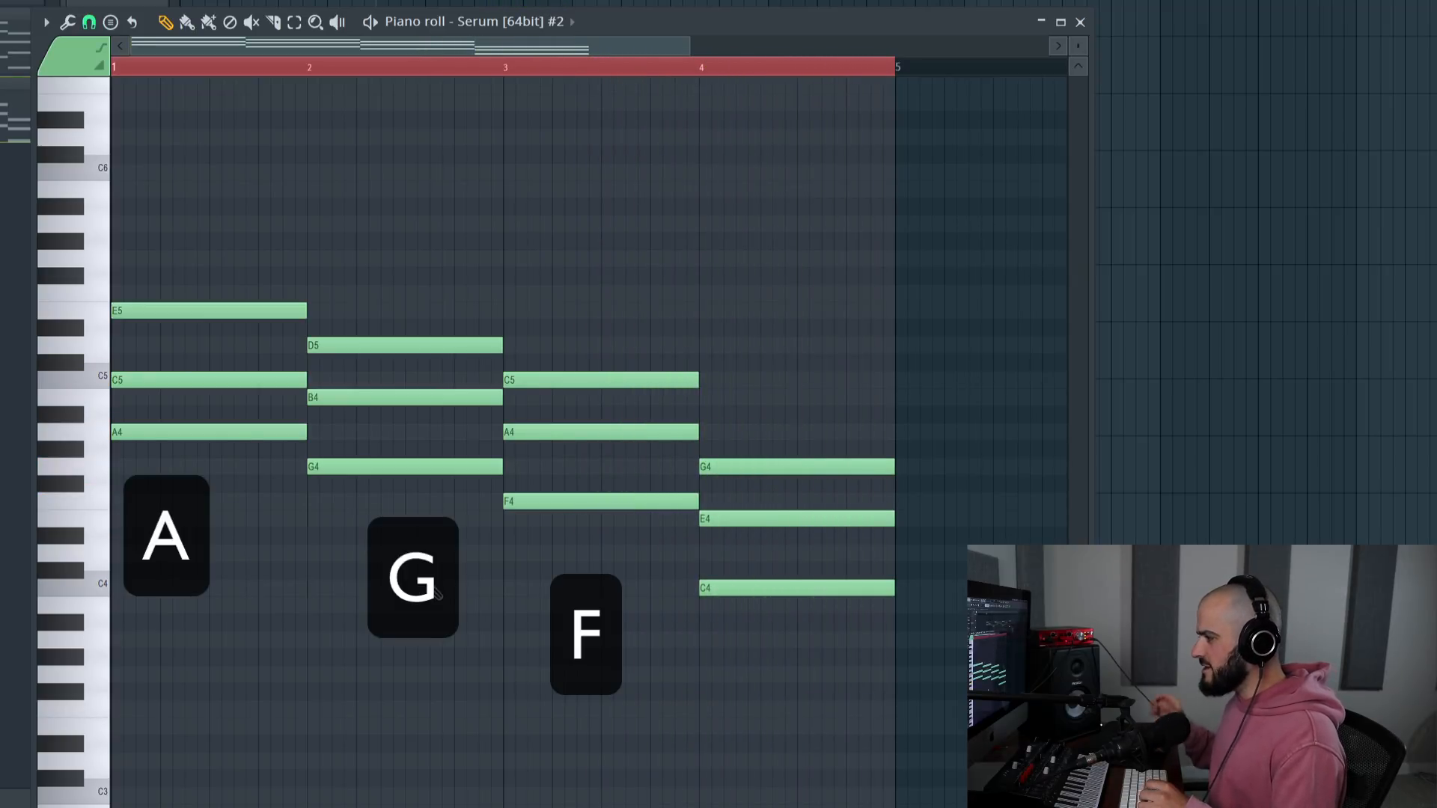
Double each chord's bass note one octave lower by adding A3, G3, F3 and C3.
scroll(732, 534, down, 3)
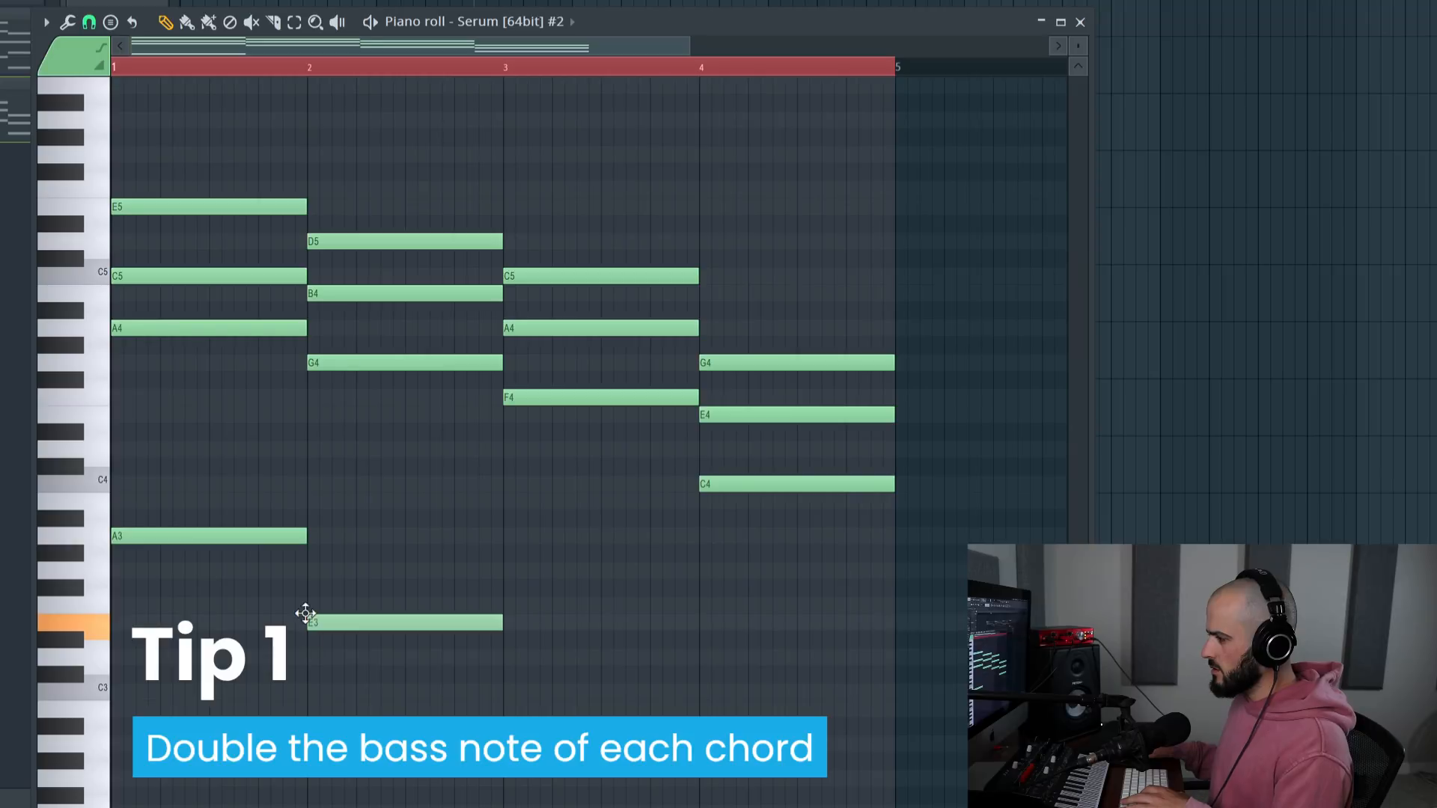
drag(324, 616, 324, 564)
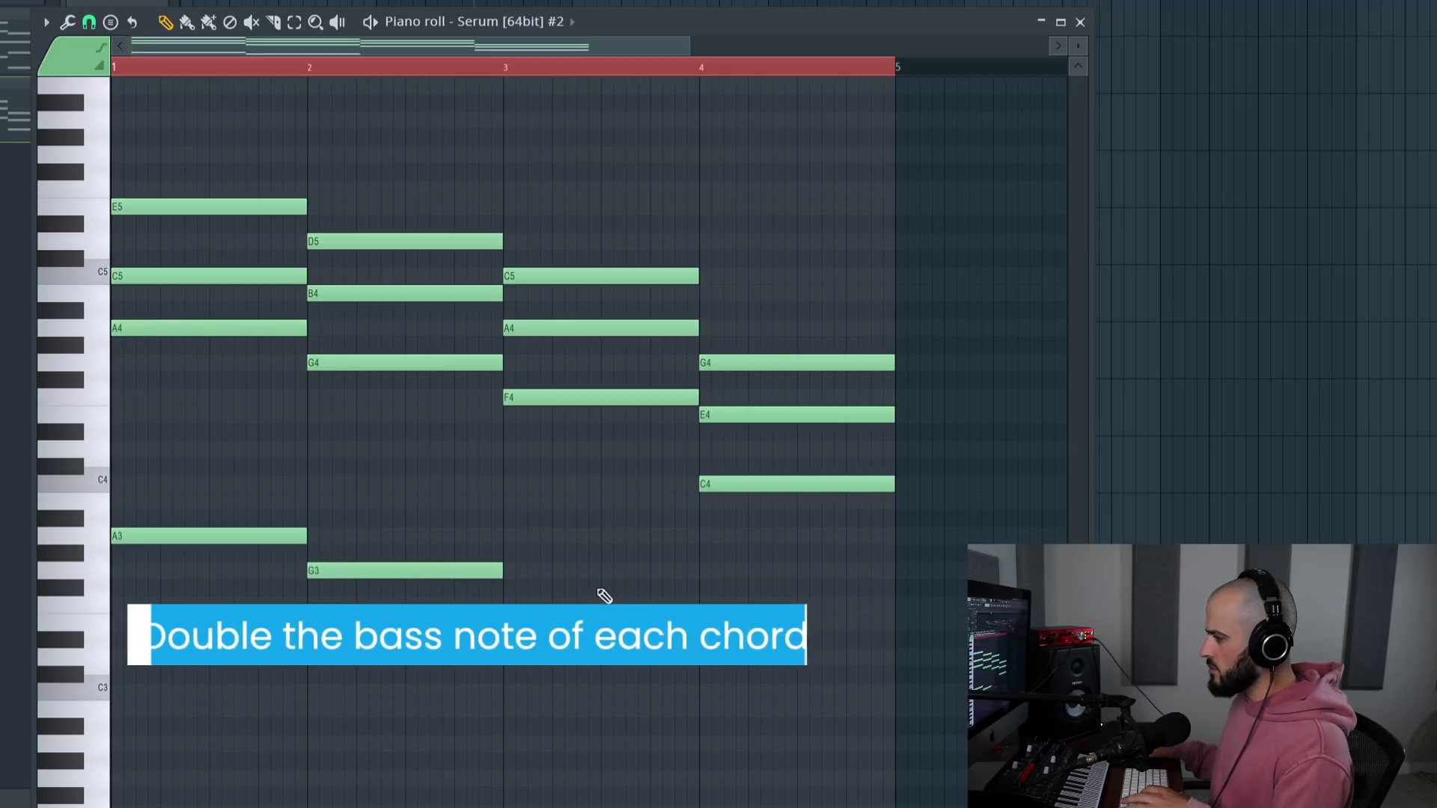
drag(545, 614, 545, 601)
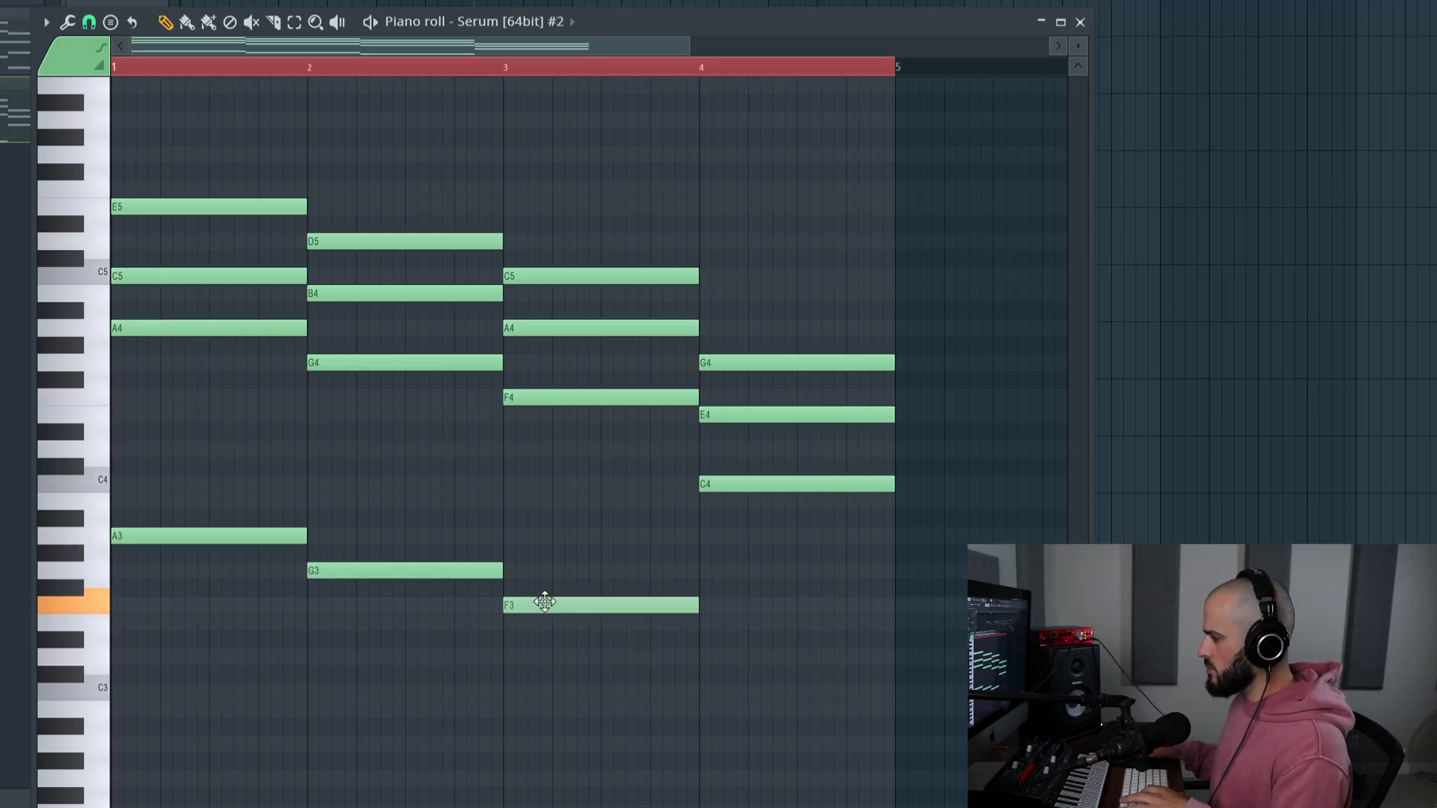
click(728, 658)
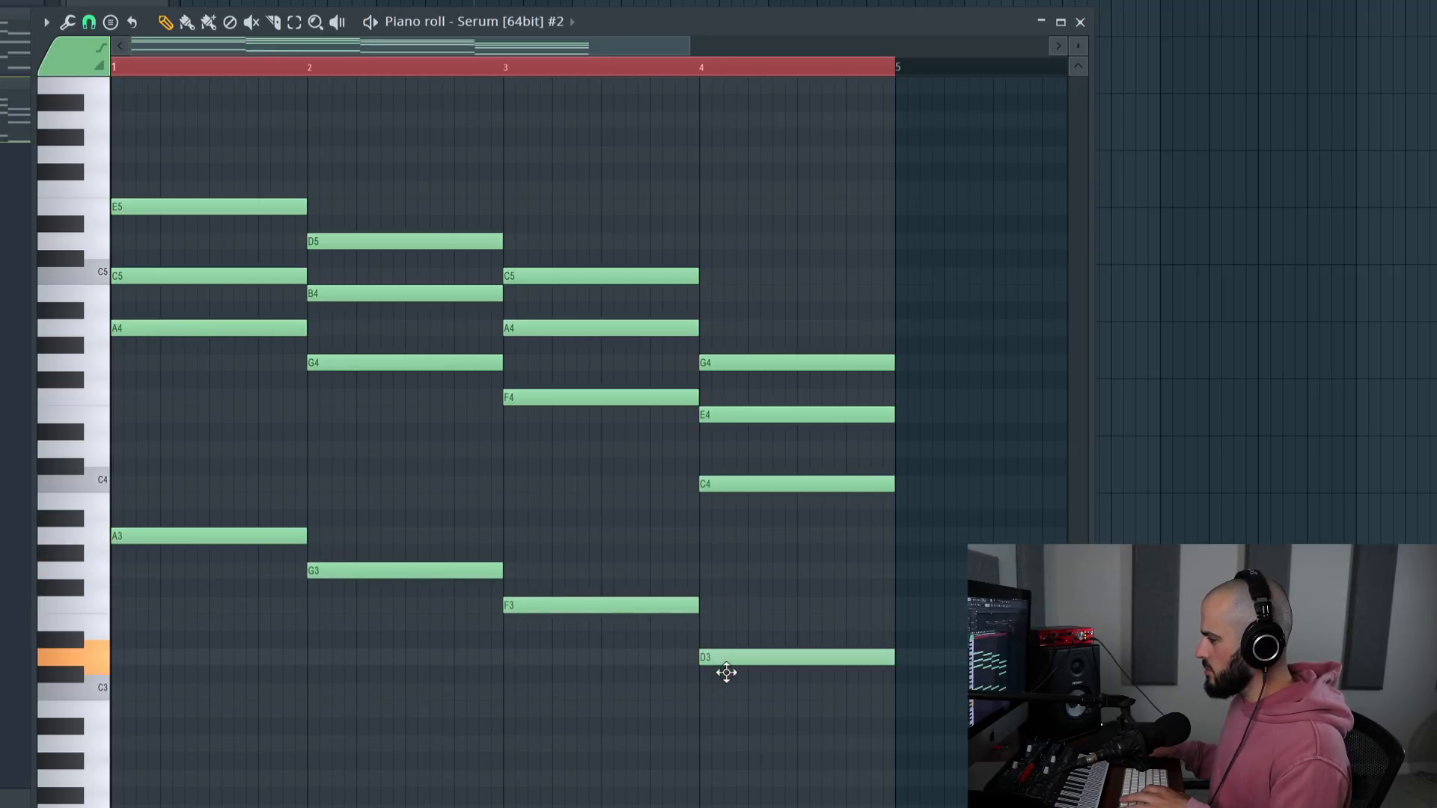
drag(726, 672, 725, 700)
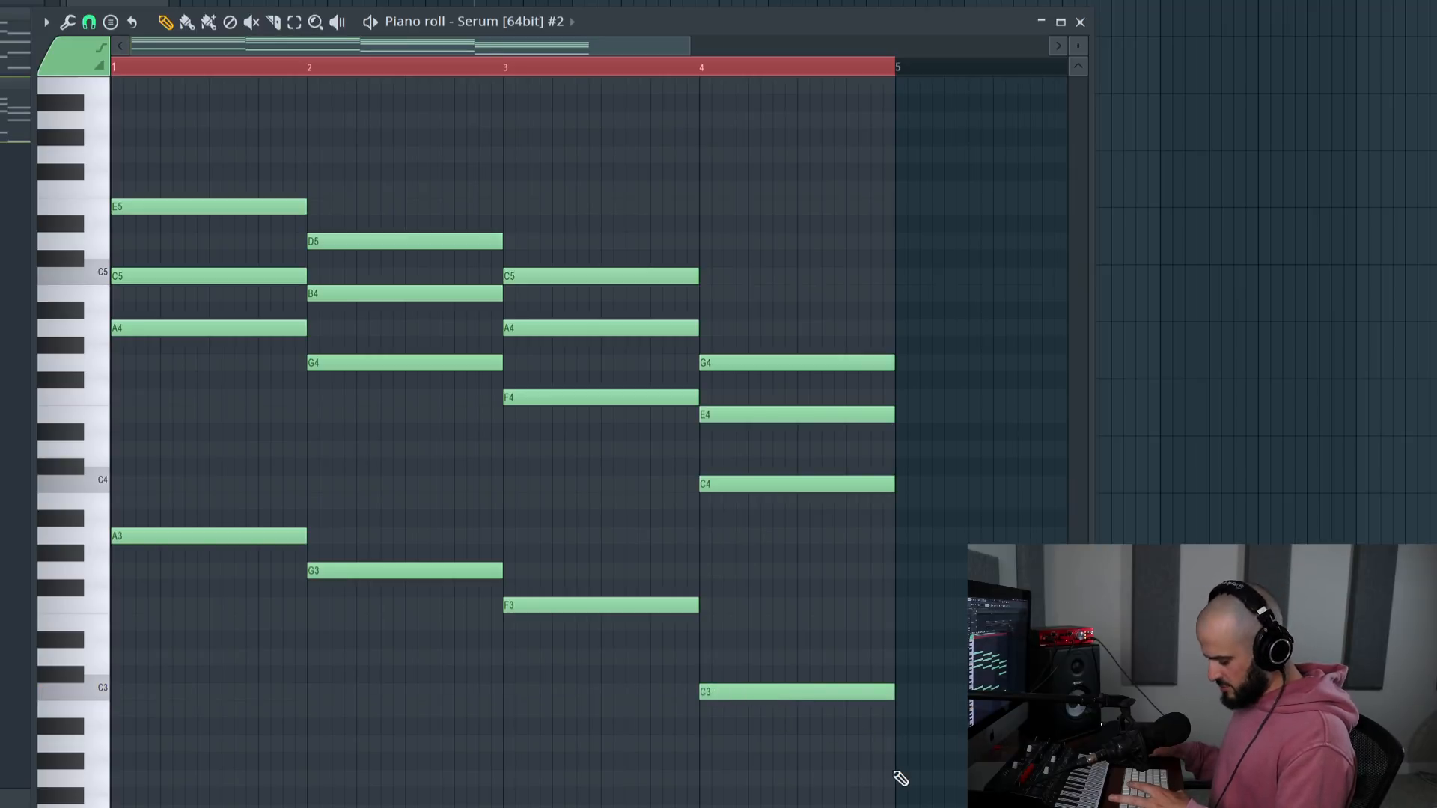
Select all notes of the progression and transpose them up one octave.
drag(915, 768, 117, 191)
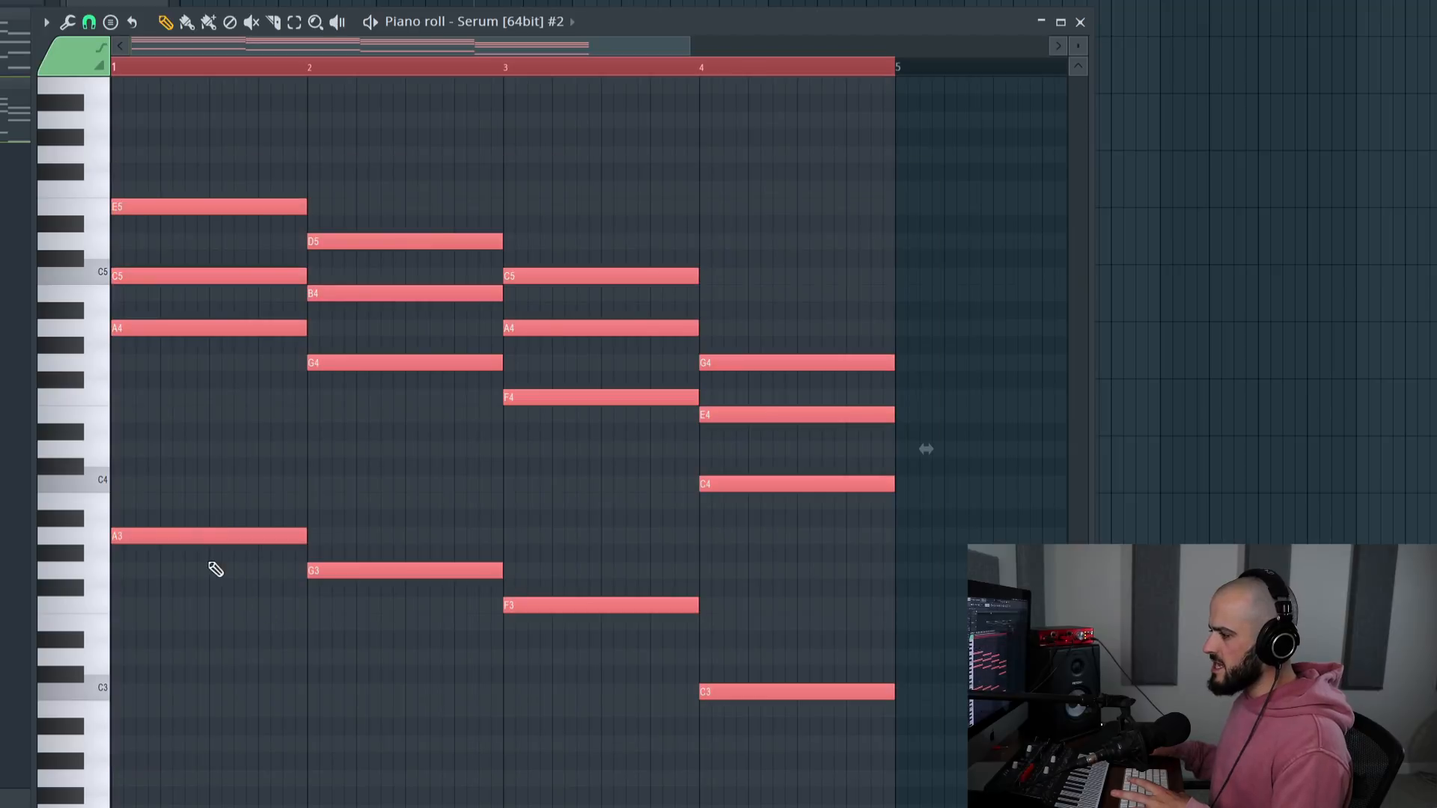
drag(173, 532, 159, 323)
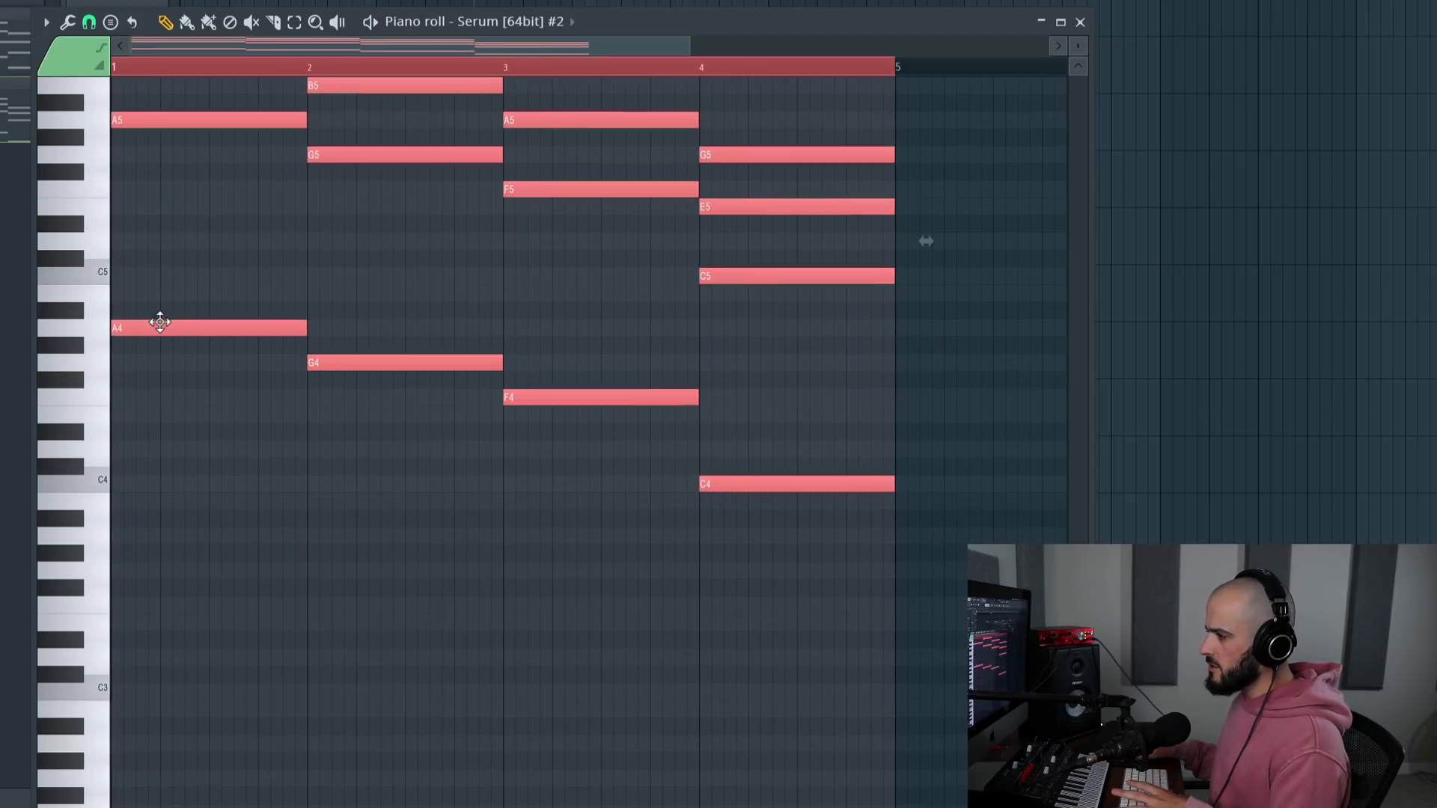
scroll(251, 488, up, 6)
scroll(262, 490, down, 3)
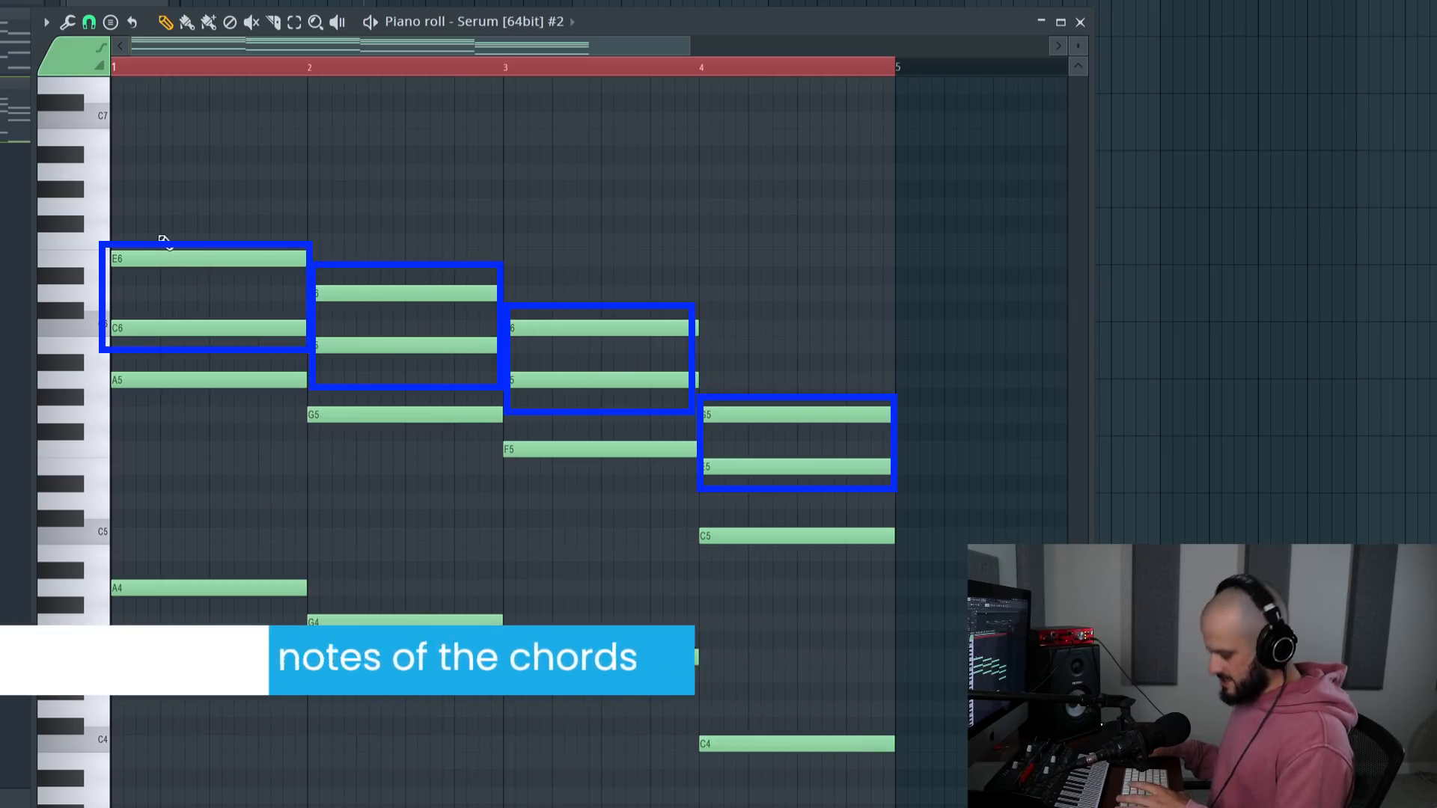
Move the E6 and D6 of the first two chords down to E5 and D5, and play the progression.
drag(258, 253, 352, 298)
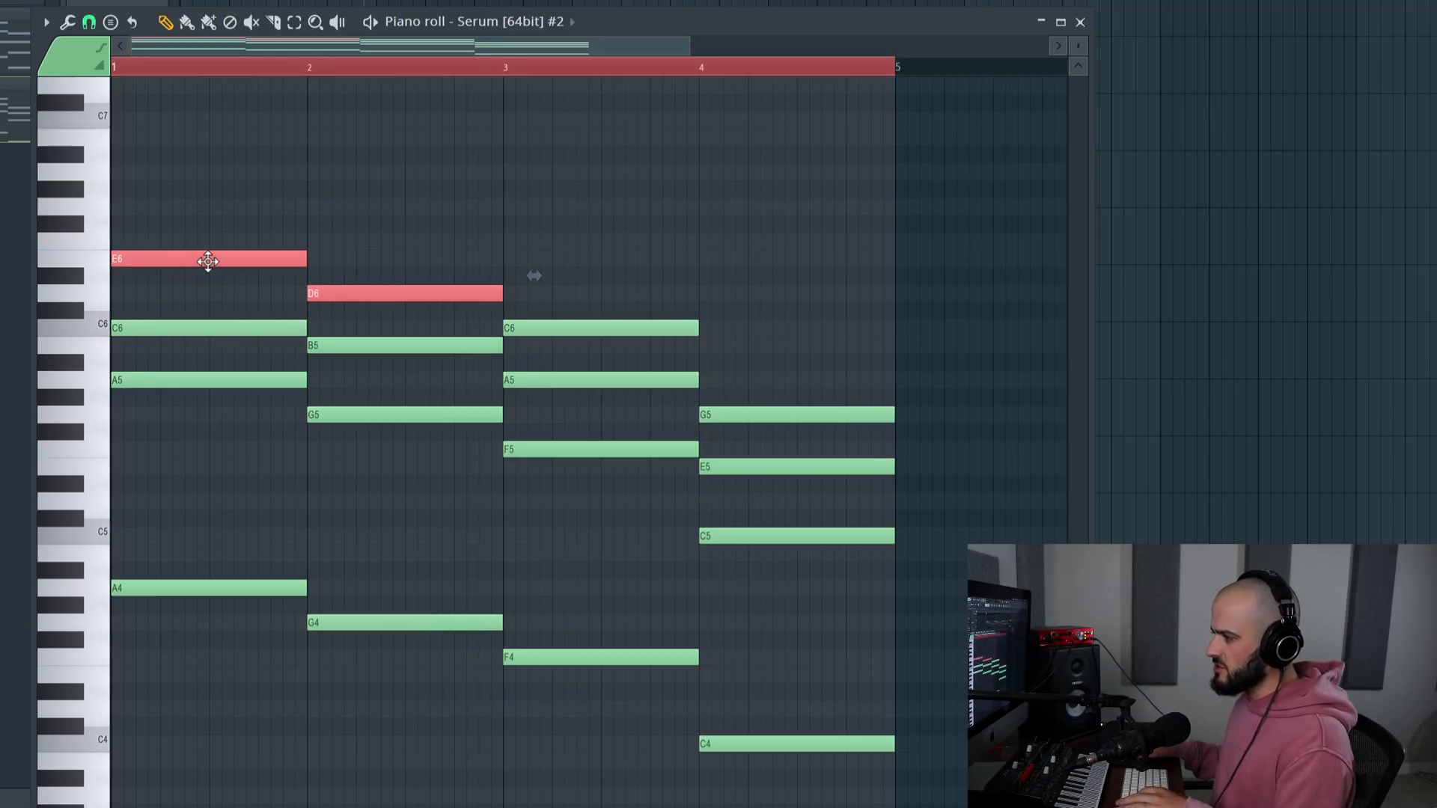
drag(208, 261, 195, 477)
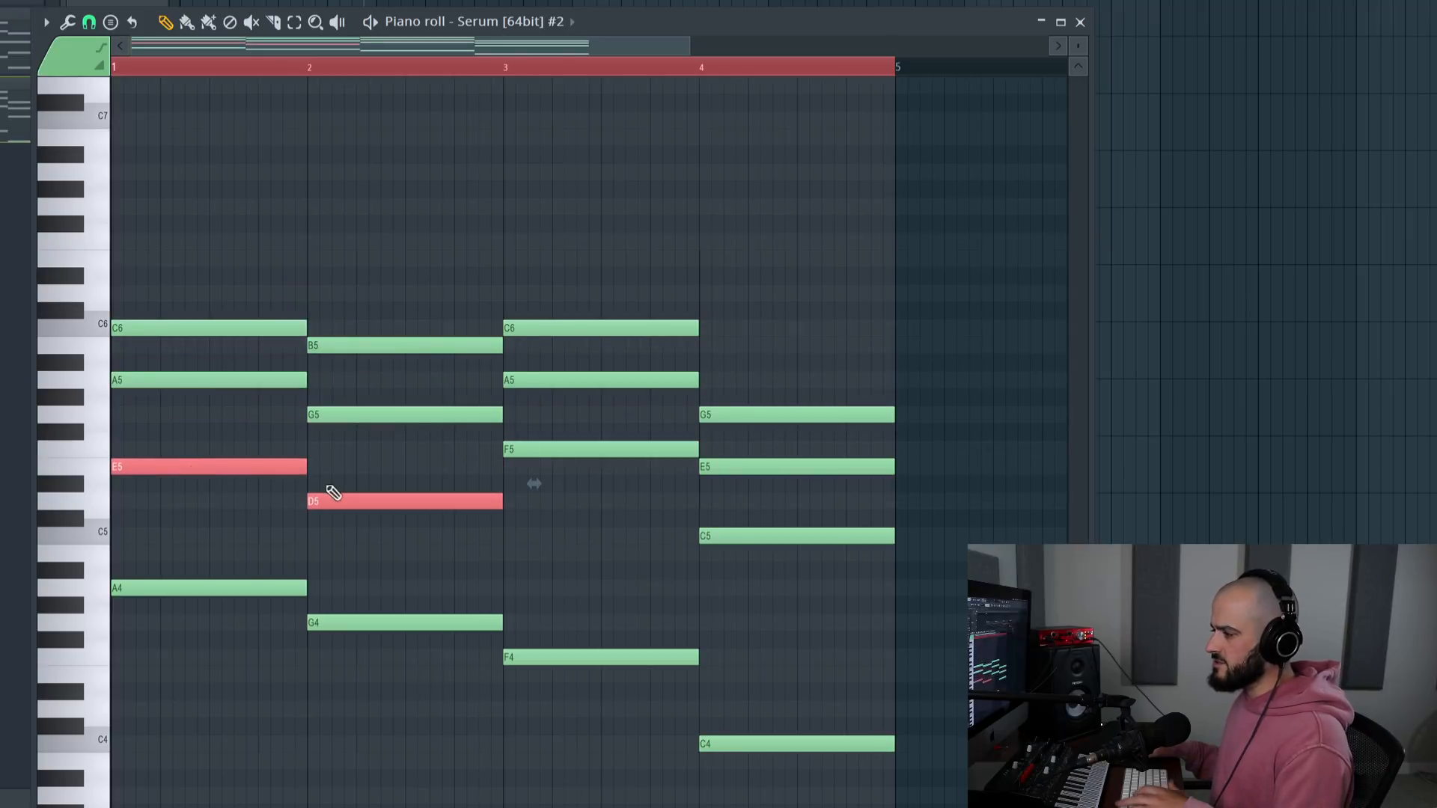
click(353, 468)
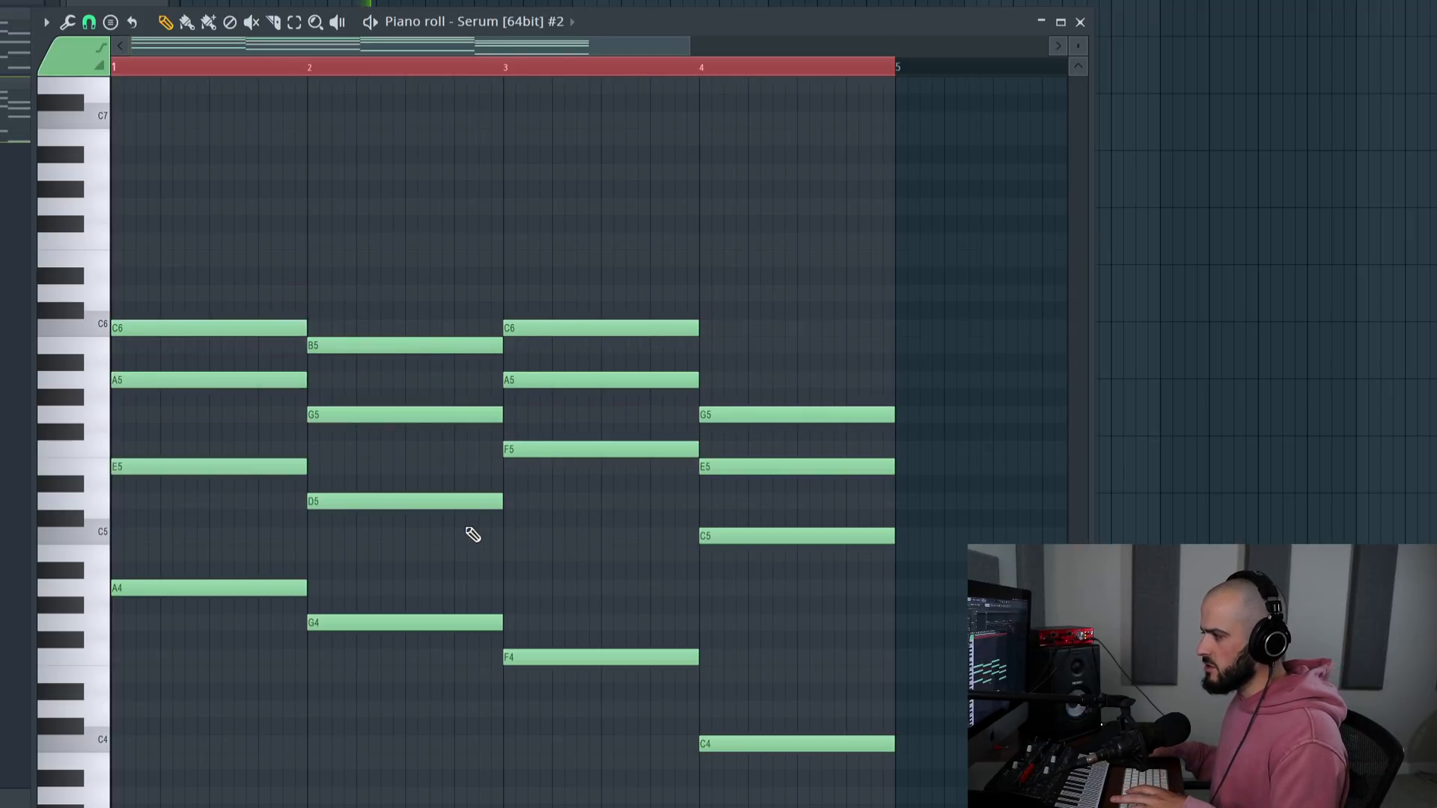
key(space)
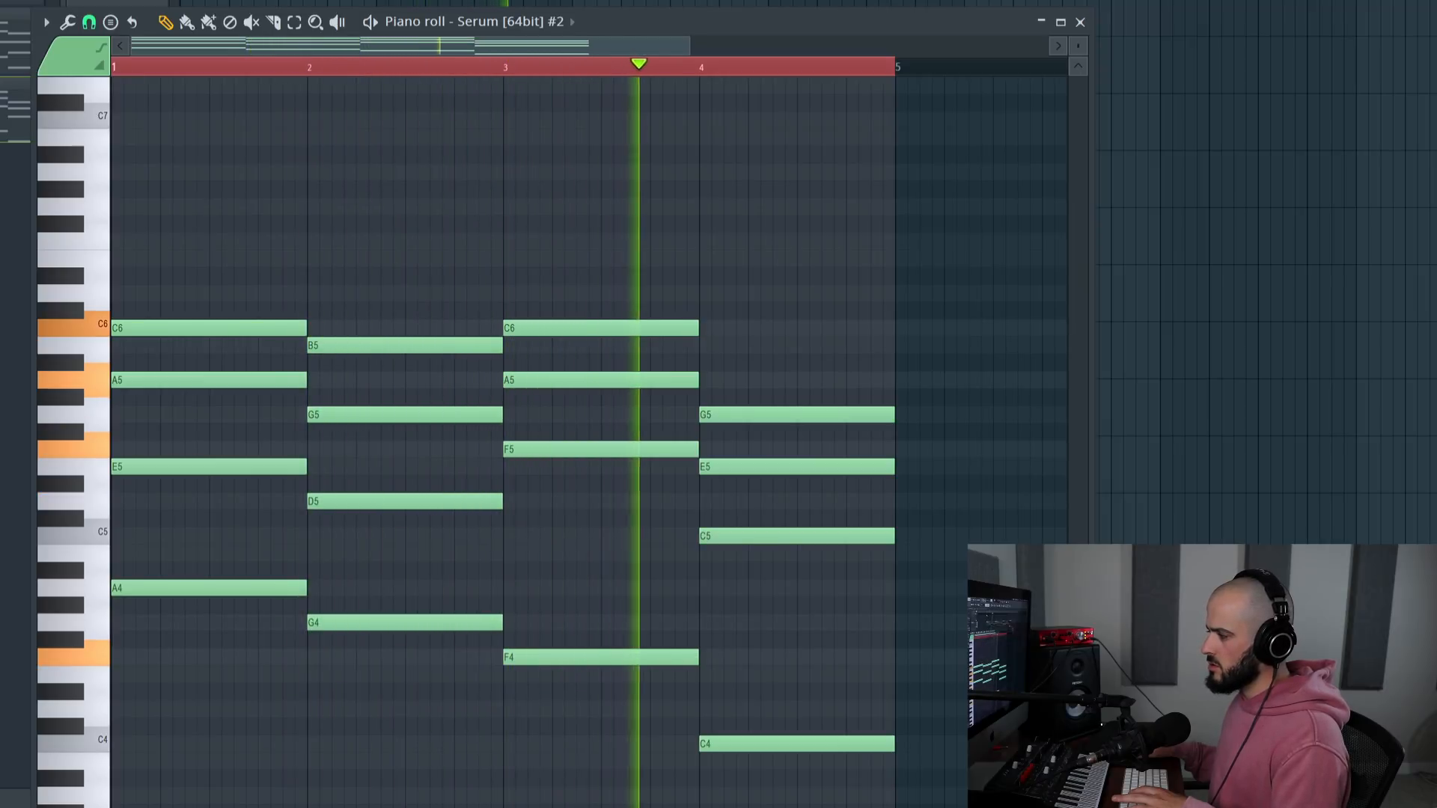
key(space)
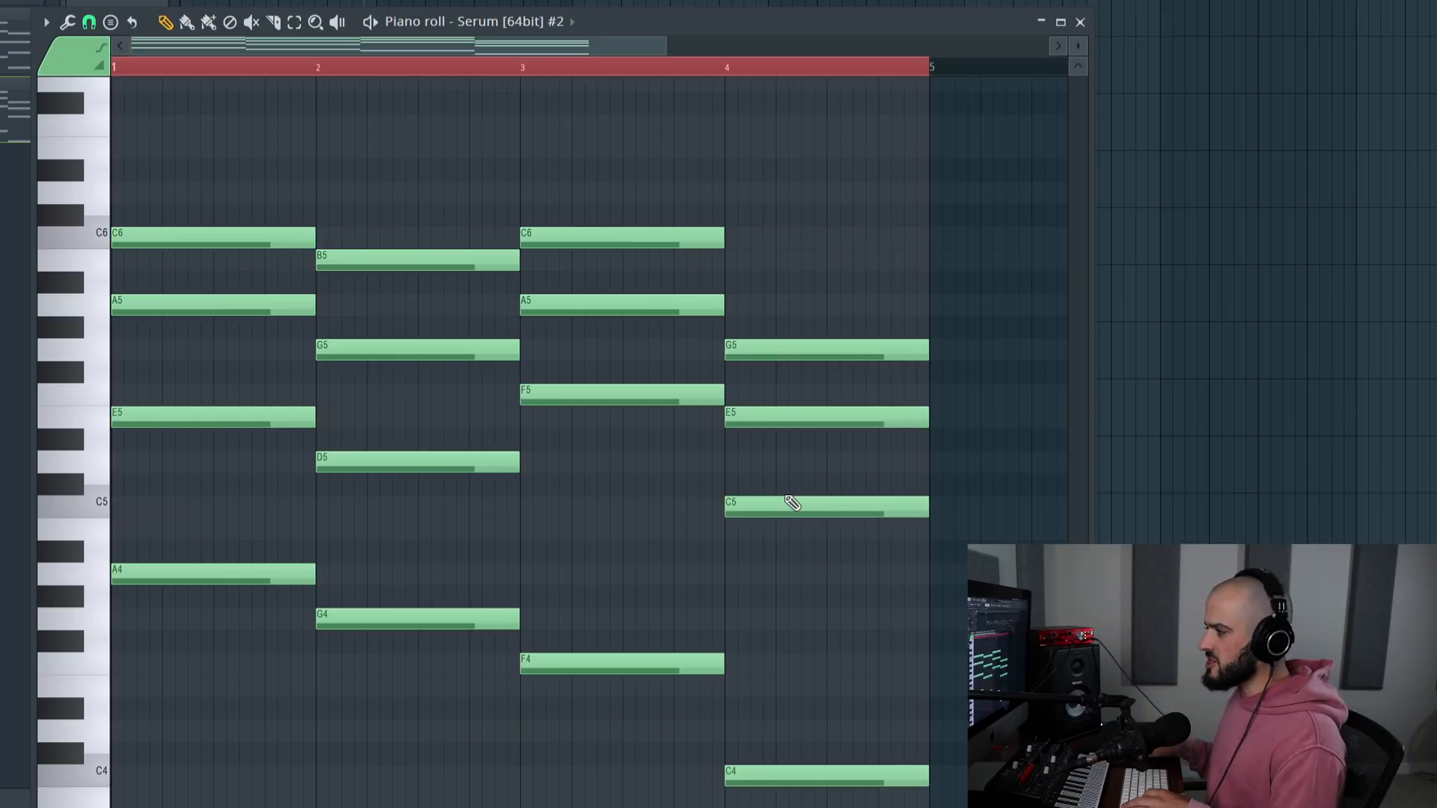
Select the notes of each of the four chords in turn to compare their voicings.
drag(219, 211, 261, 659)
drag(372, 141, 442, 683)
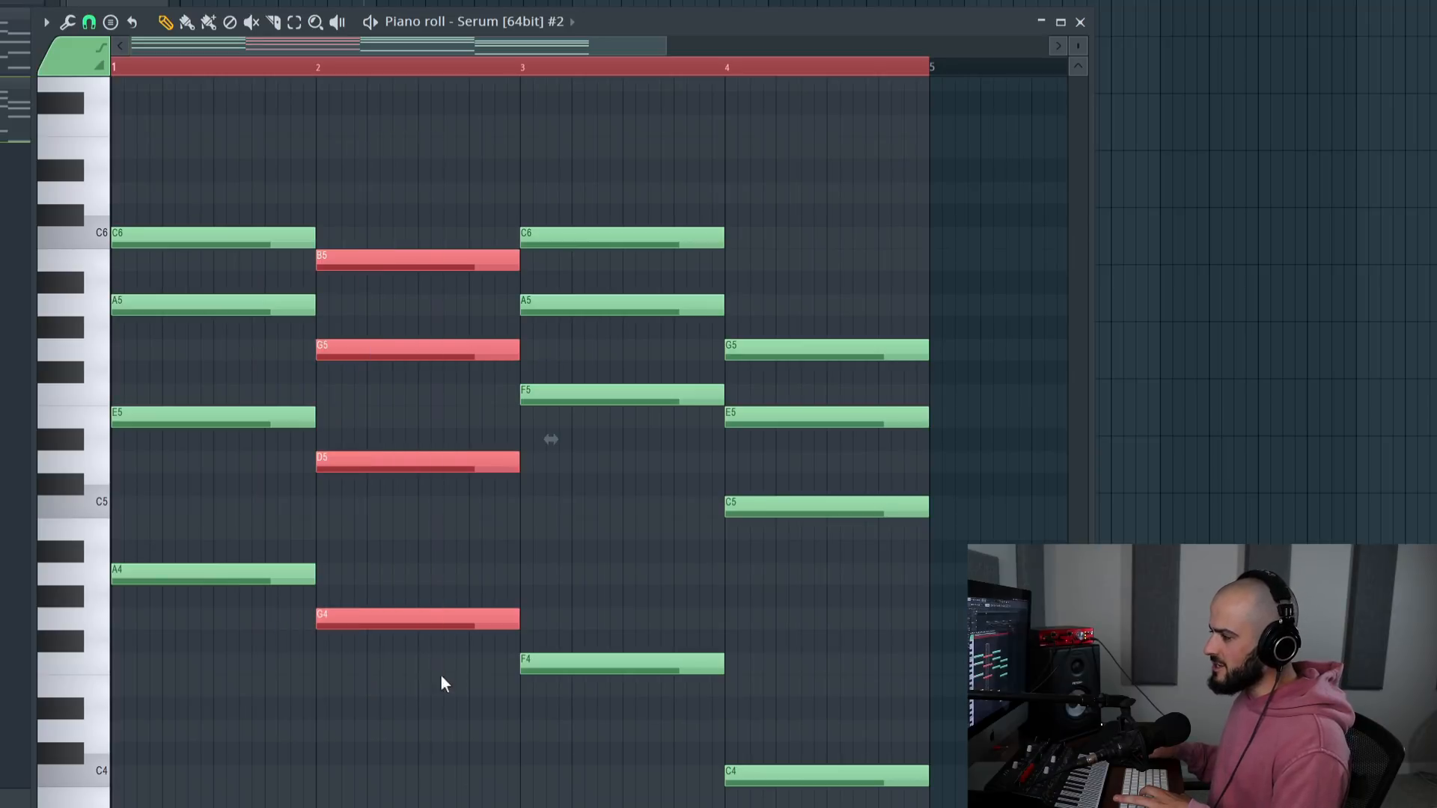
drag(603, 189, 642, 782)
drag(799, 299, 876, 786)
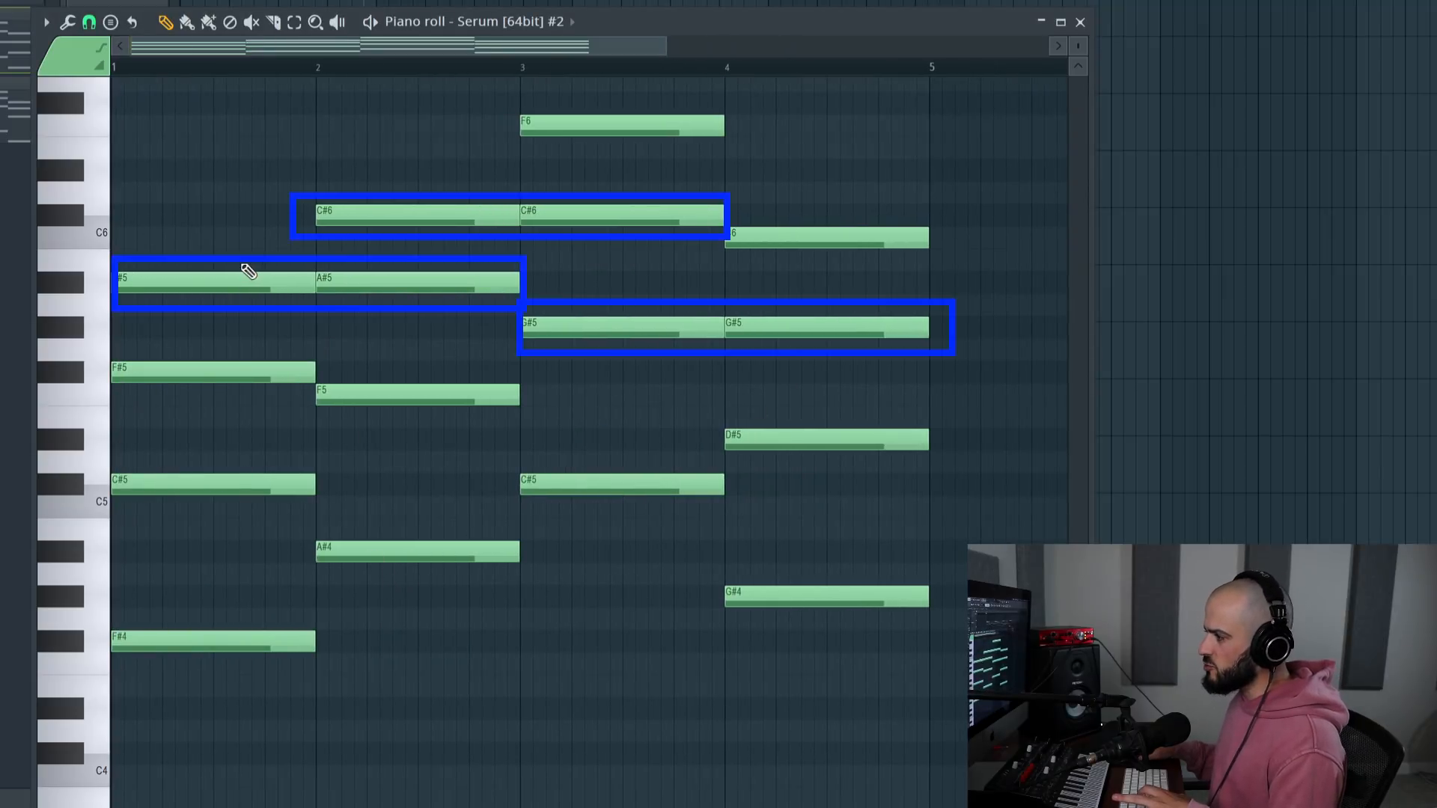
Select the shared A#5, C#6 and G#5 note pairs between neighbouring chords in the other progression.
drag(240, 227, 381, 307)
drag(438, 161, 549, 219)
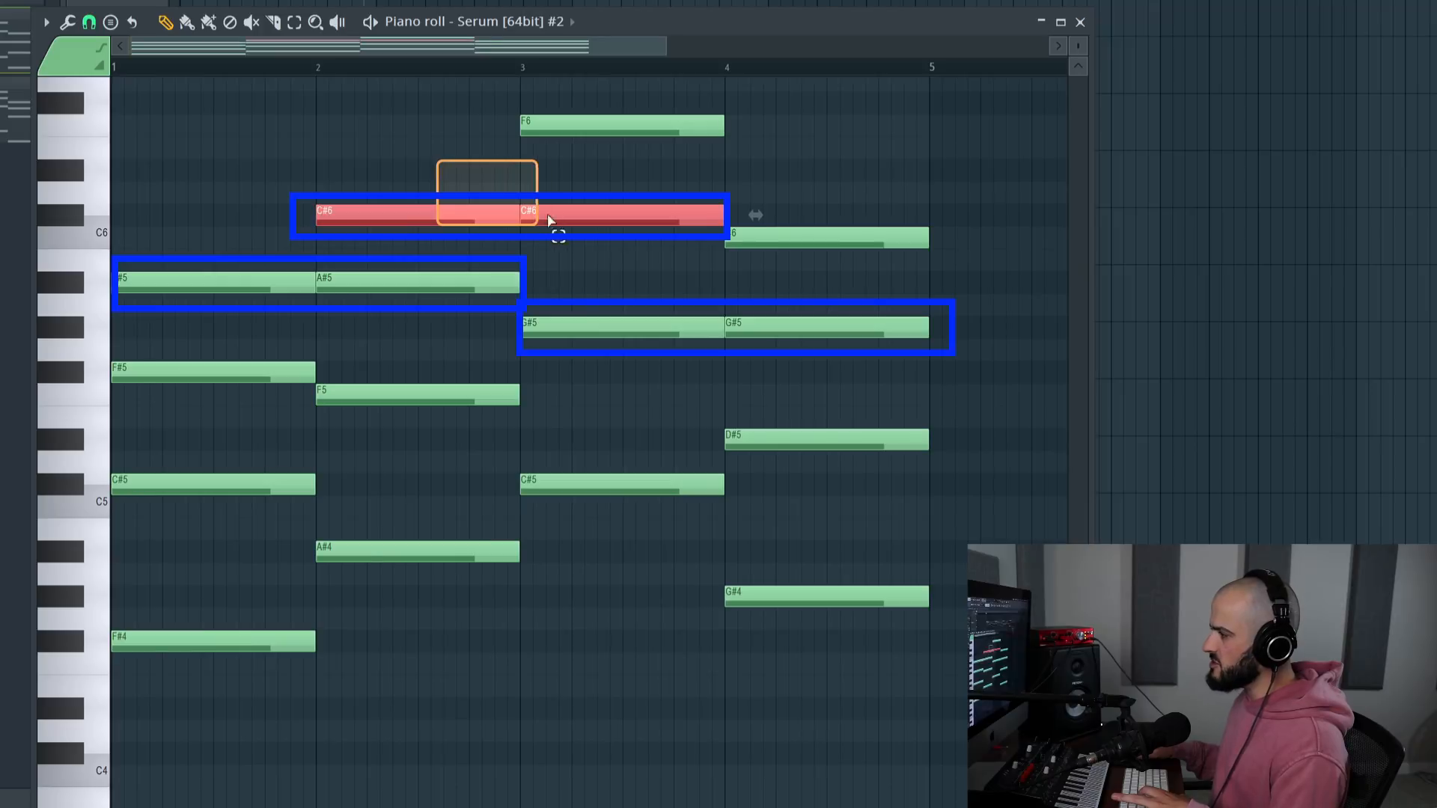
drag(671, 274, 798, 348)
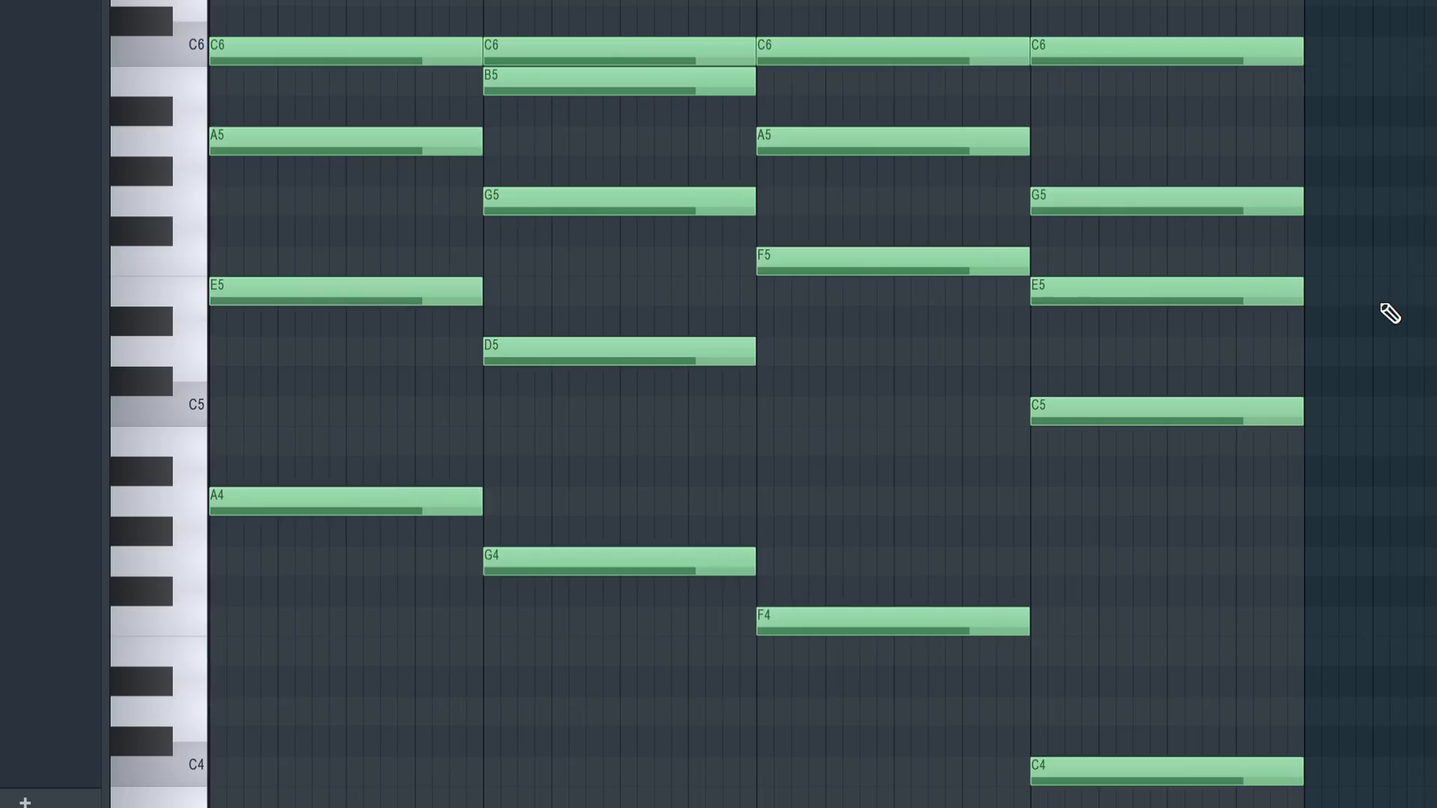
Play the progression with C6 repeated across all four chords.
key(space)
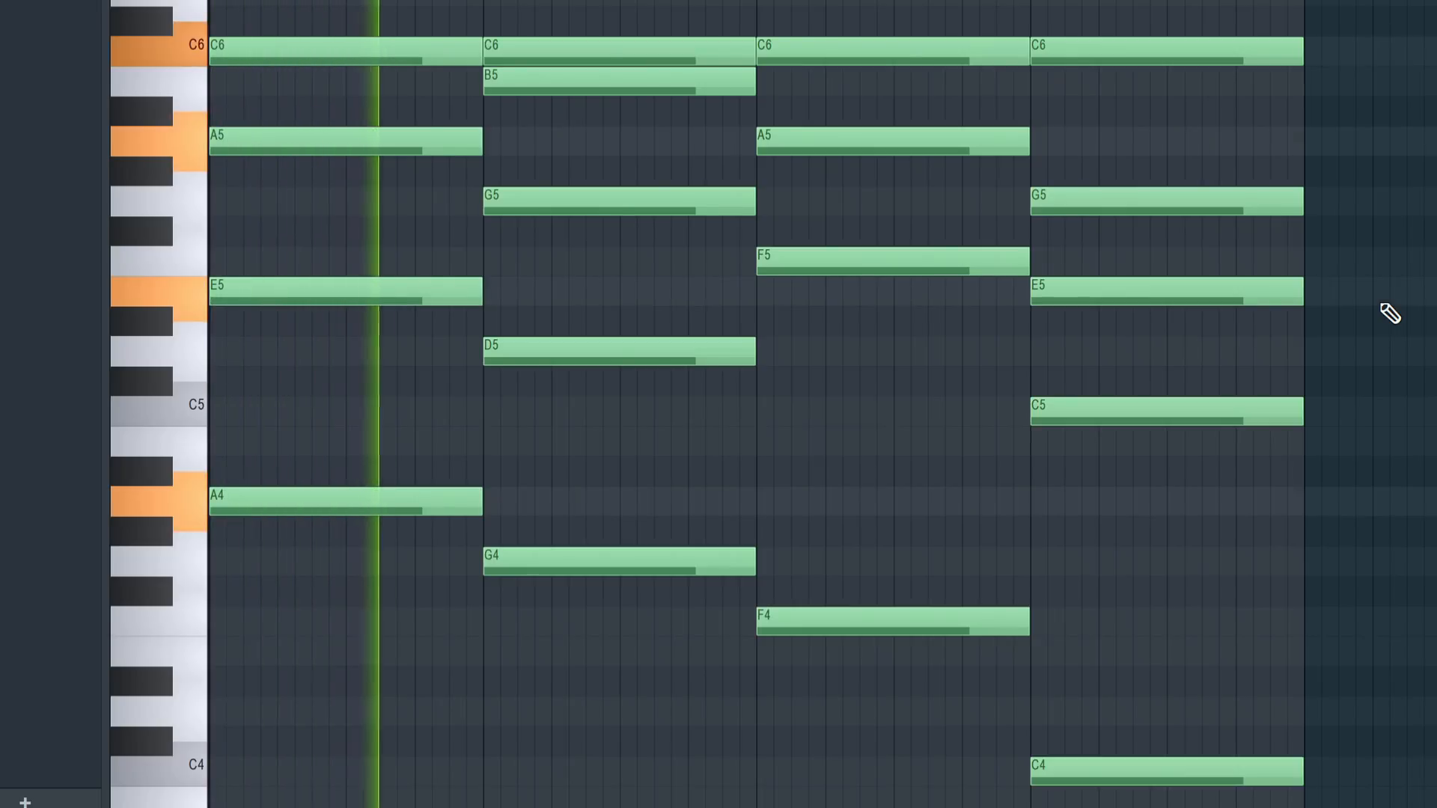